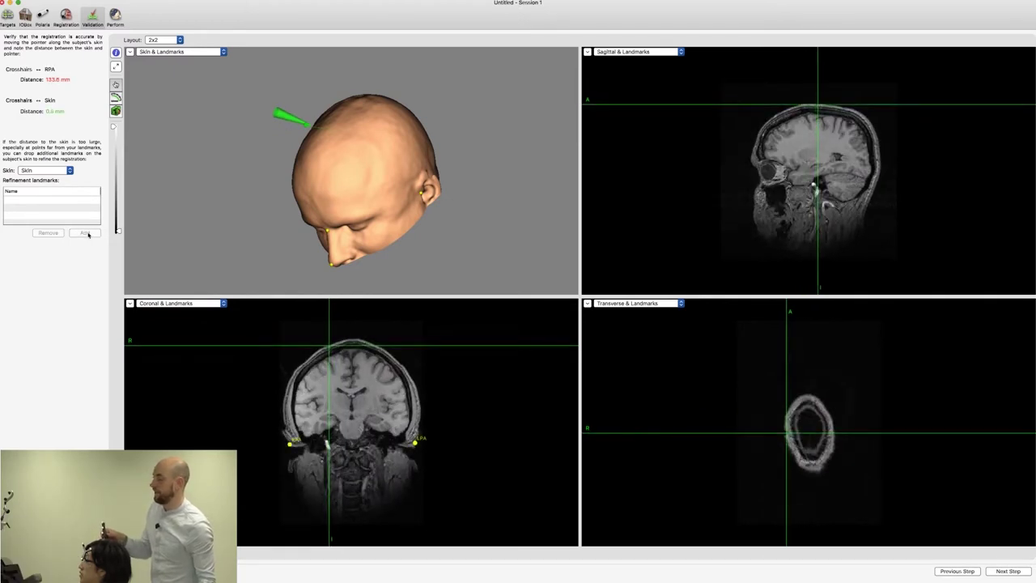
# - Add six refinement landmarks at the tracked pointer's positions along the right side of the subject's scalp
pyautogui.click(85, 233)
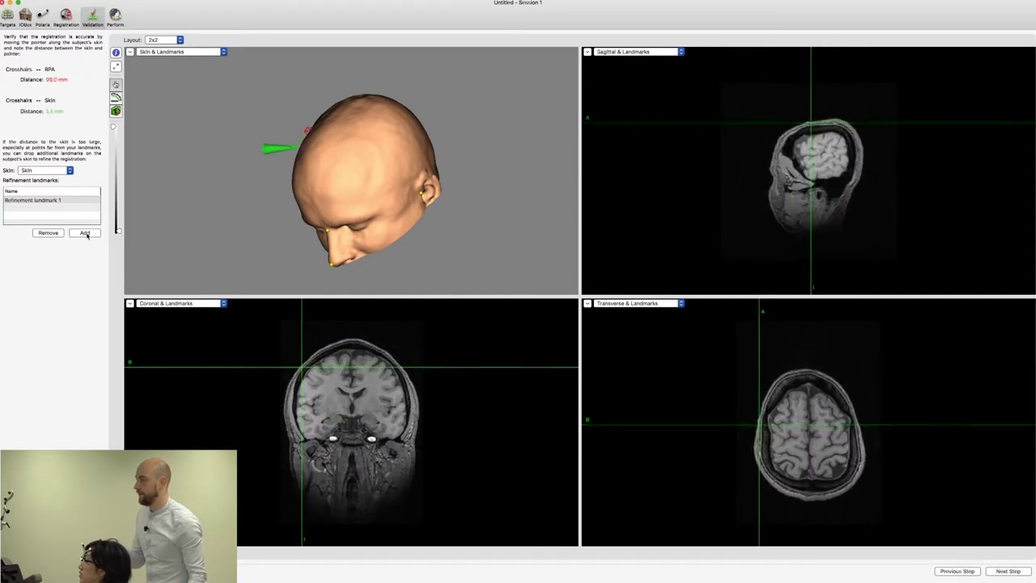
pyautogui.click(85, 233)
pyautogui.click(85, 233)
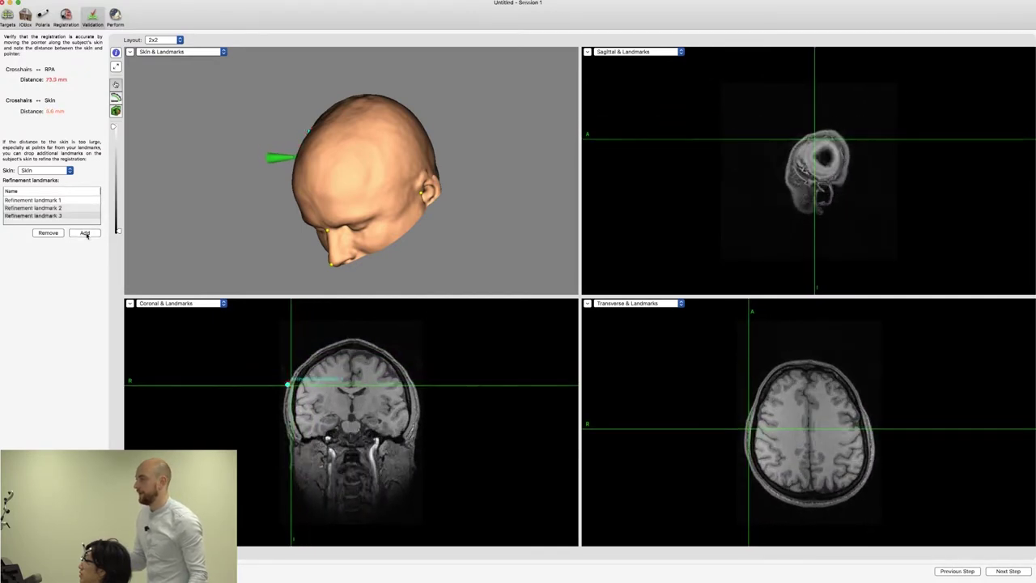
pyautogui.click(85, 233)
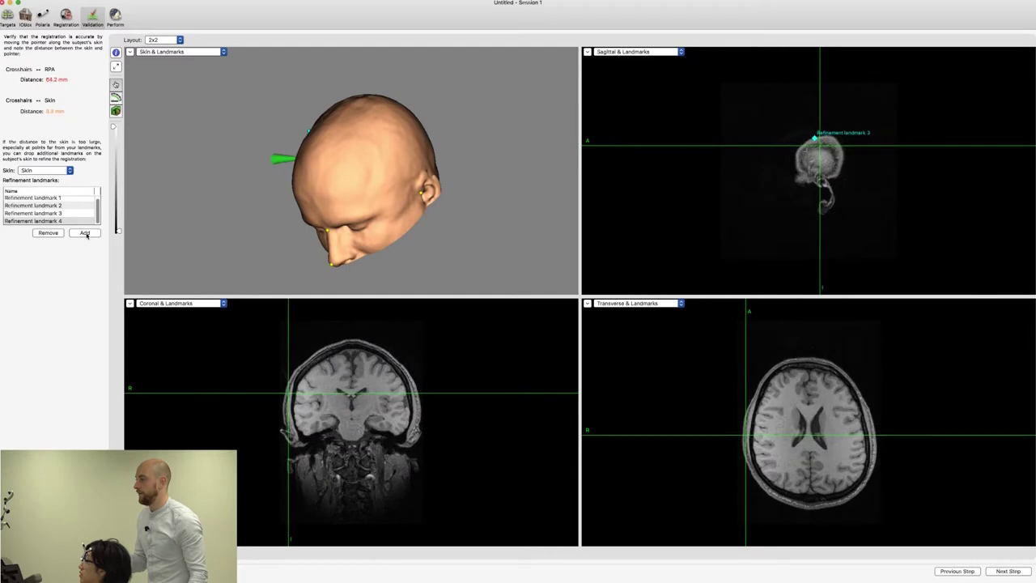
pyautogui.click(85, 233)
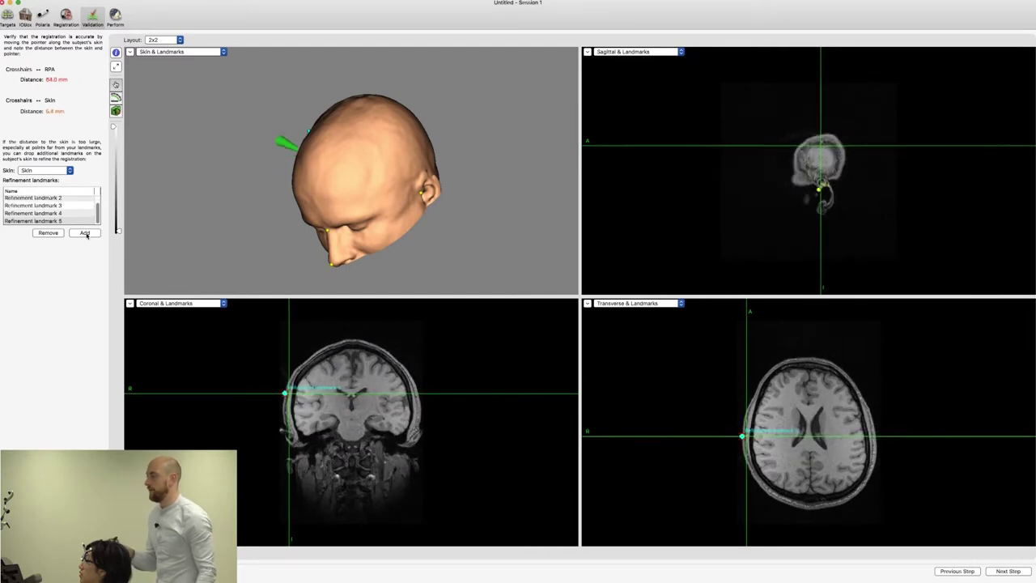
pyautogui.click(85, 234)
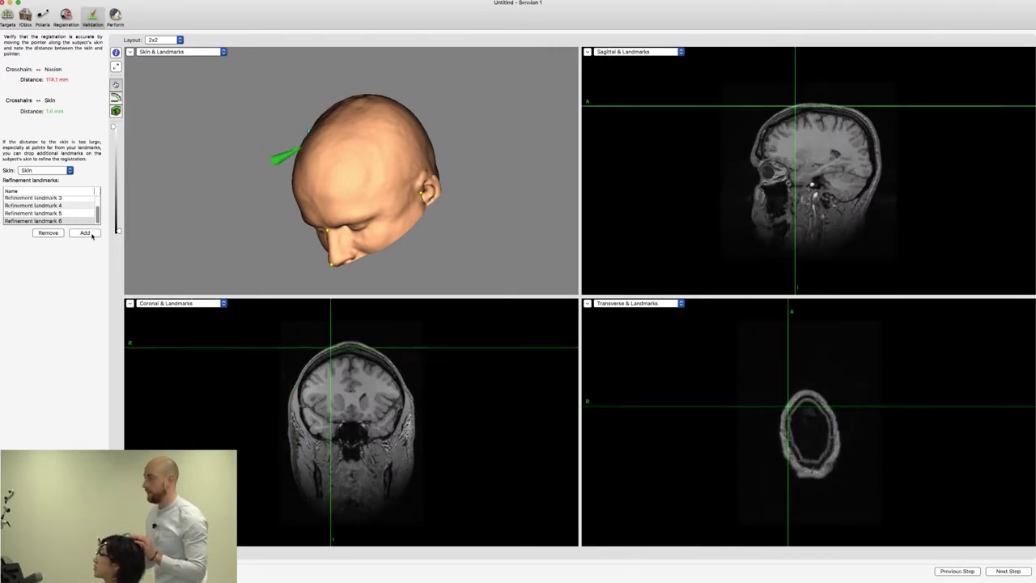
# - Add six more refinement landmarks with the tracked pointer around the right front of the head and across the forehead
pyautogui.click(85, 233)
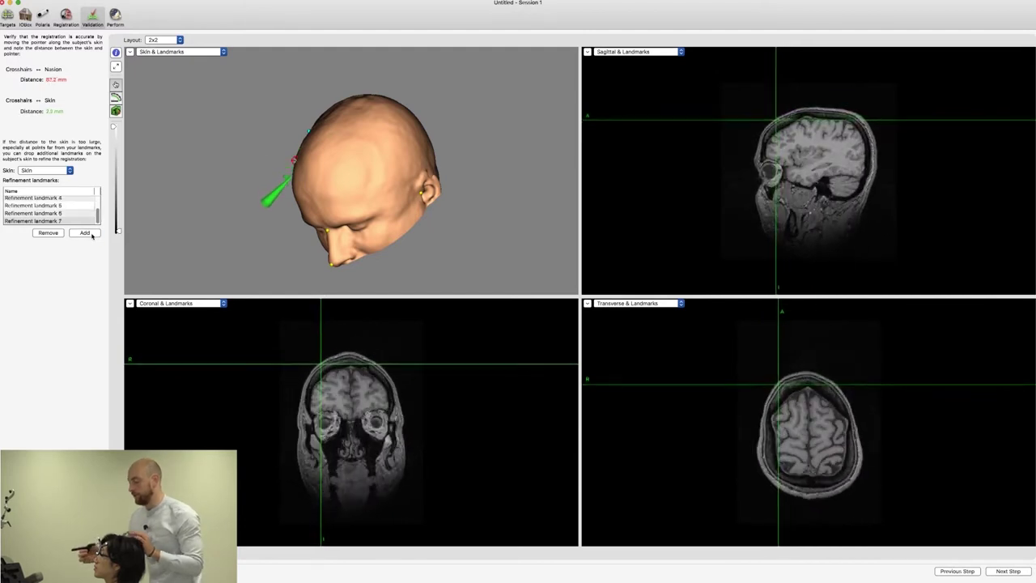
pyautogui.click(86, 233)
pyautogui.click(86, 234)
pyautogui.click(86, 234)
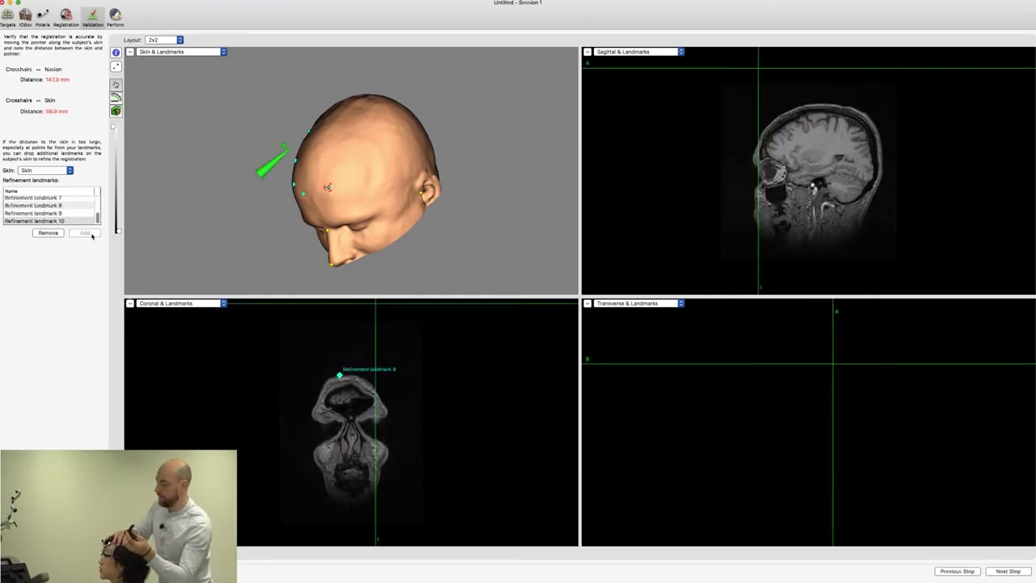
pyautogui.click(91, 234)
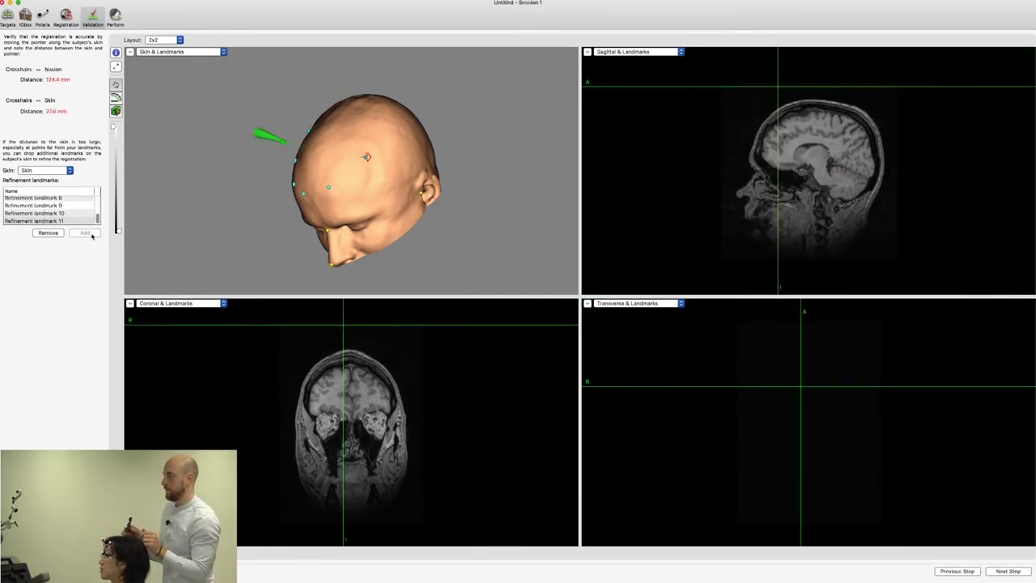
pyautogui.click(92, 234)
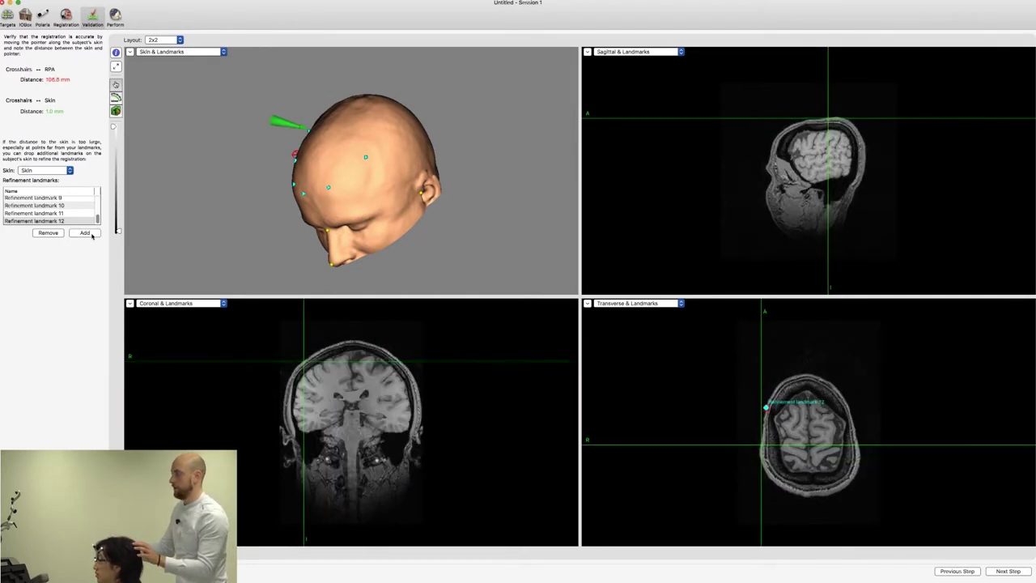
# - Add further refinement landmarks on the upper right scalp and discard the stray one sampled away from the head
pyautogui.click(85, 233)
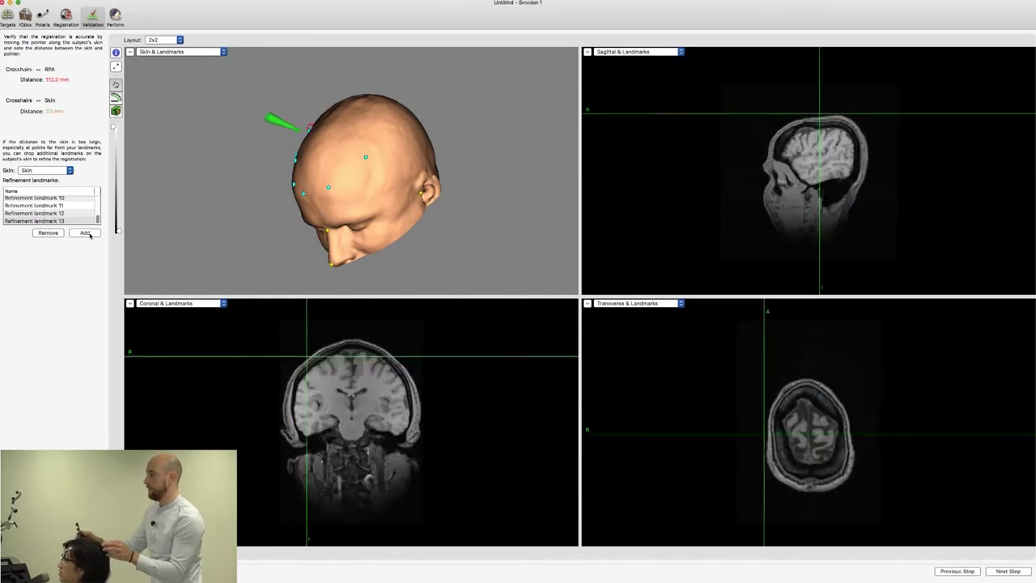
pyautogui.click(85, 233)
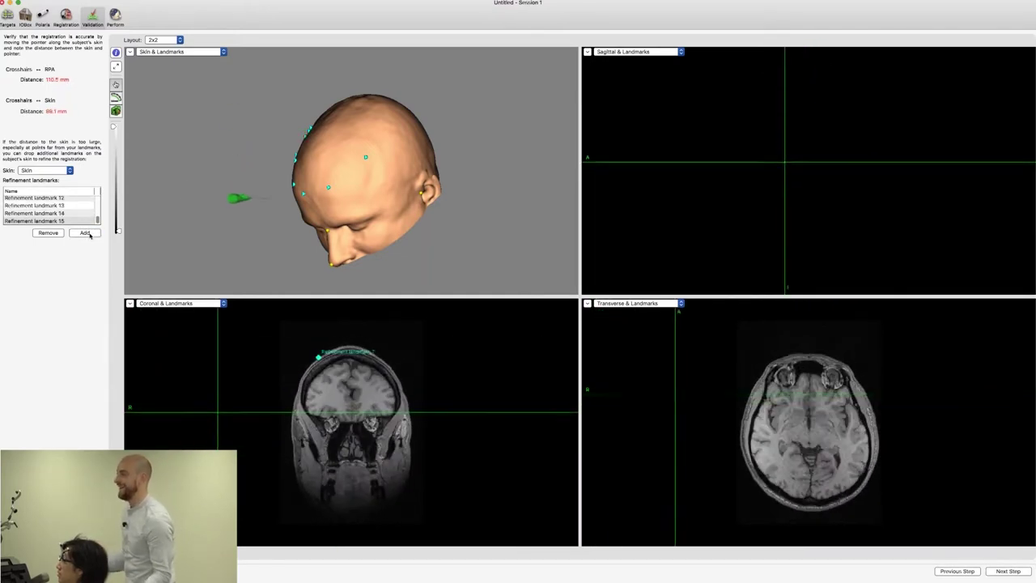
pyautogui.click(82, 232)
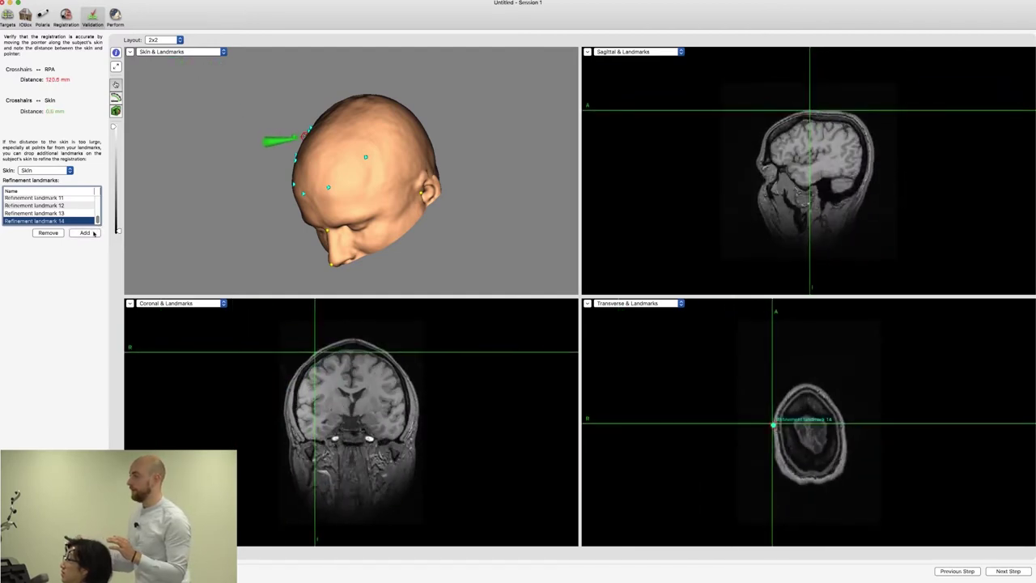
# - Add seven more refinement landmarks across the right brow, back and top of the head, and review the landmark list
pyautogui.click(92, 232)
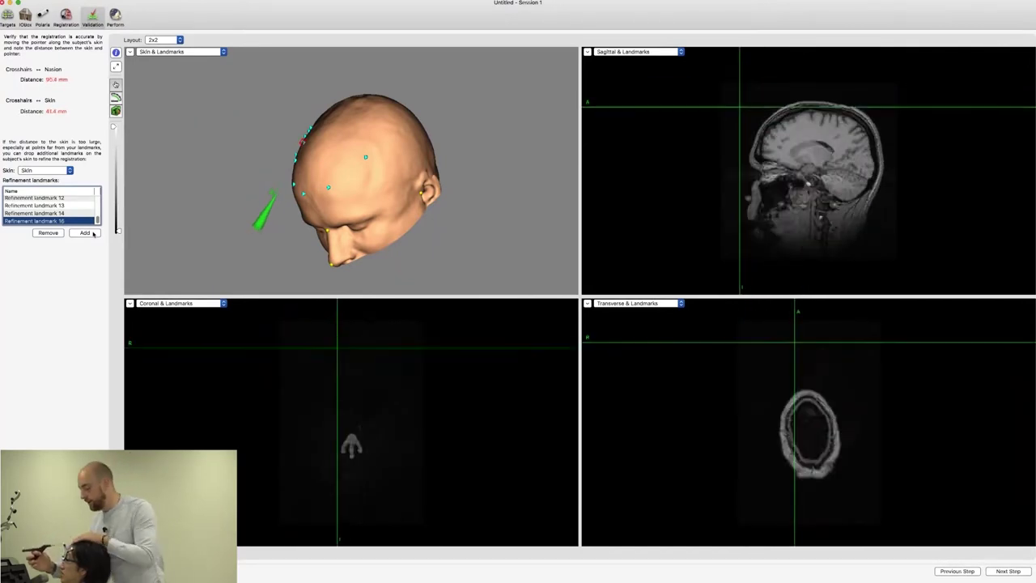
pyautogui.click(85, 232)
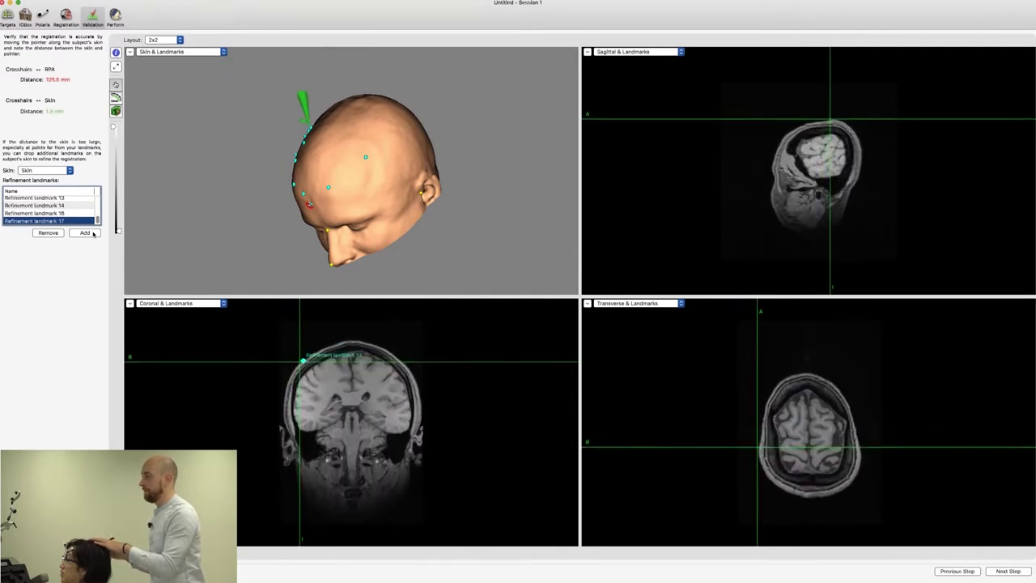
pyautogui.click(86, 233)
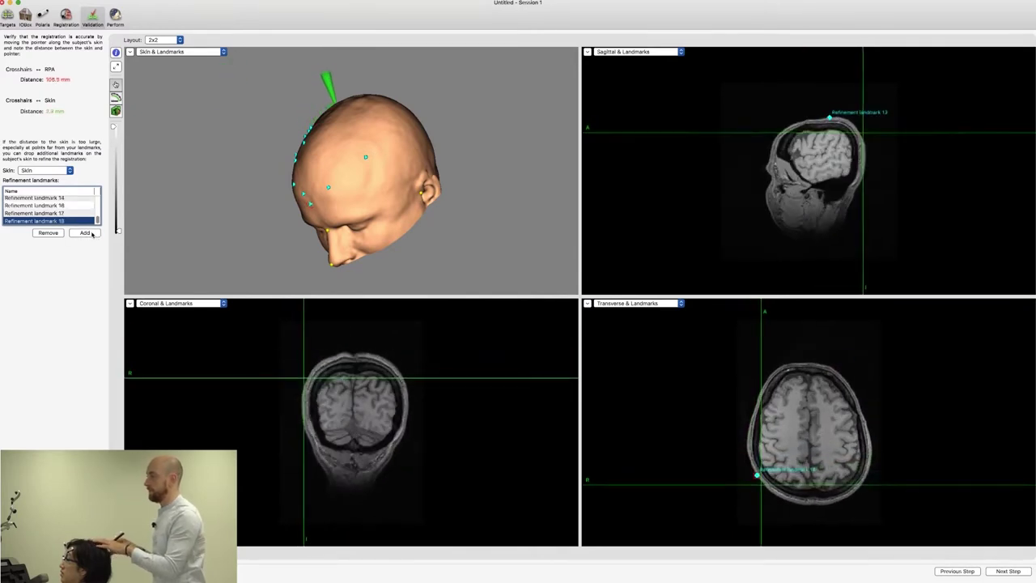
pyautogui.click(92, 233)
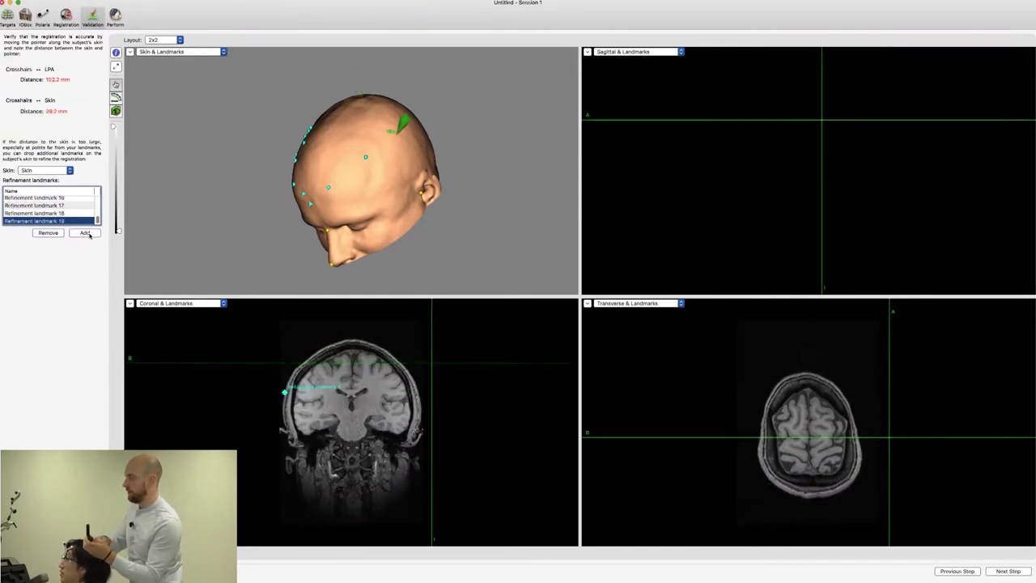
pyautogui.click(86, 234)
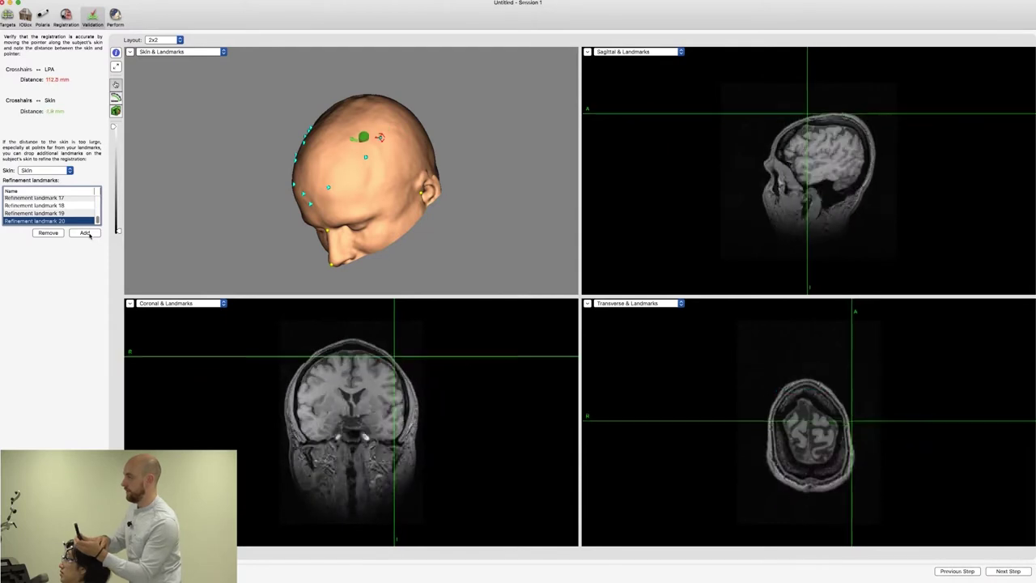
pyautogui.click(86, 233)
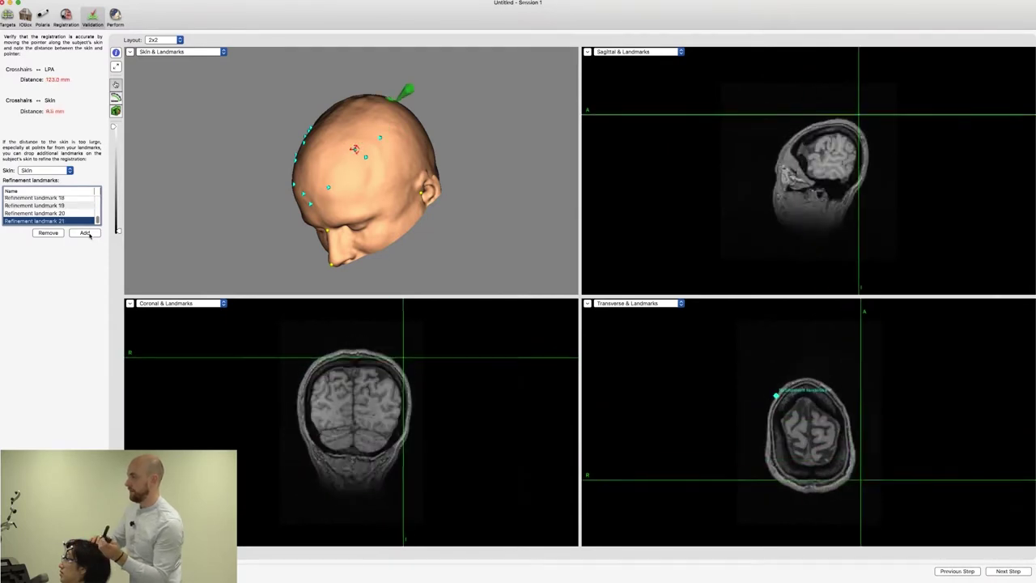
pyautogui.click(86, 233)
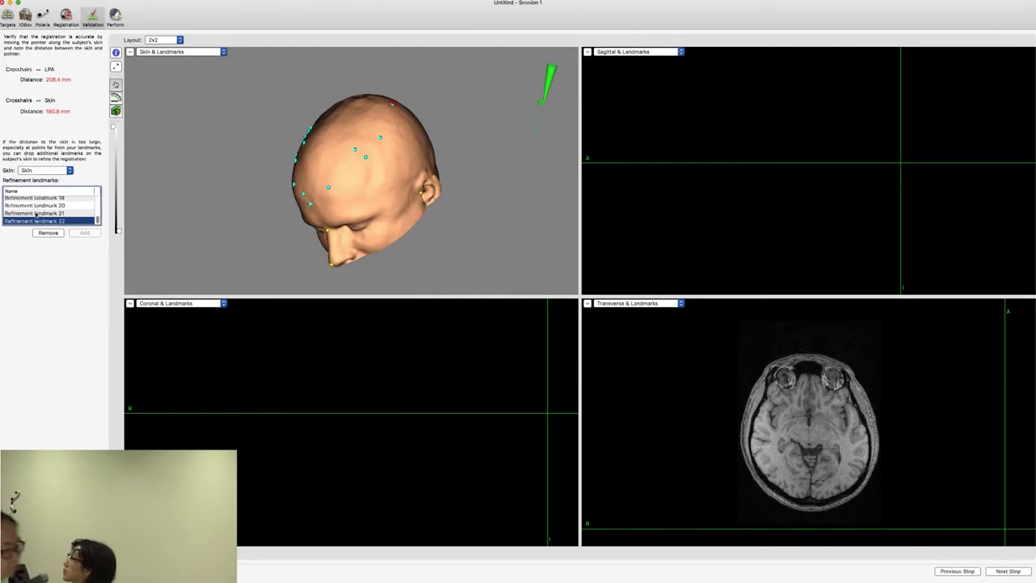
pyautogui.scroll(5, 38, 214)
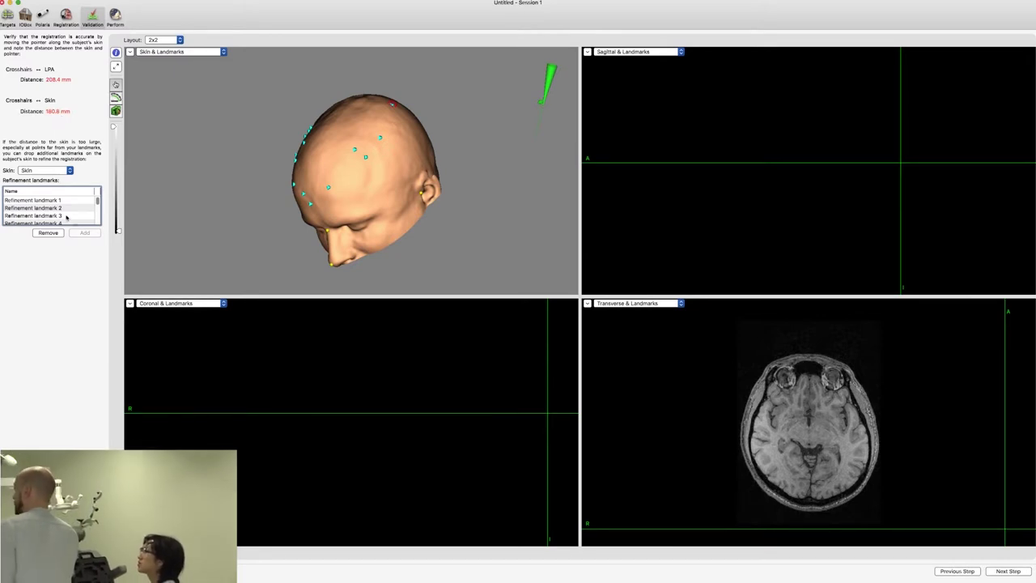
pyautogui.scroll(1, 56, 202)
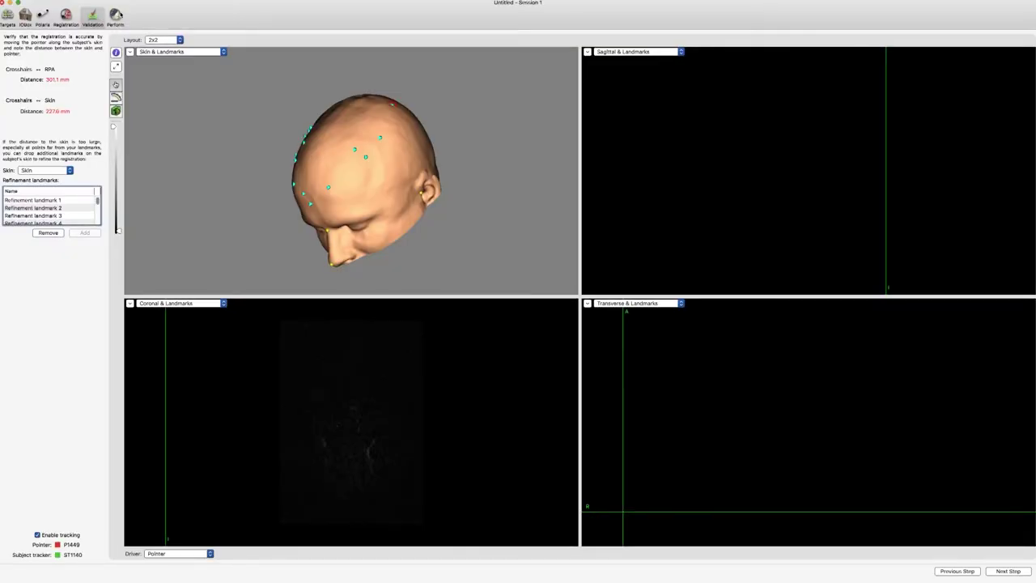
# - Go to the Perform stage and hide the brodmann.mnc overlay in the brain views
pyautogui.click(116, 16)
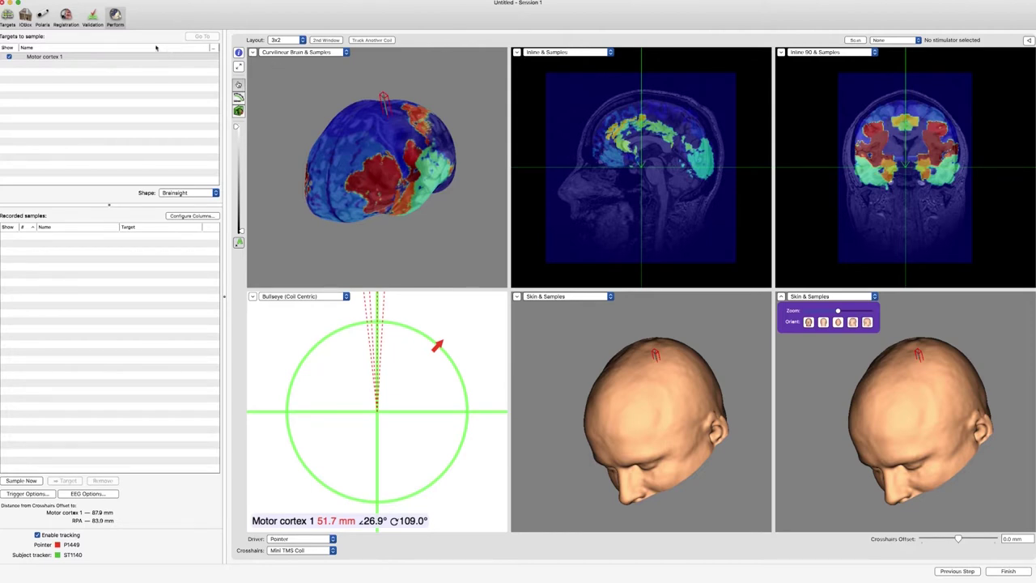
pyautogui.click(239, 52)
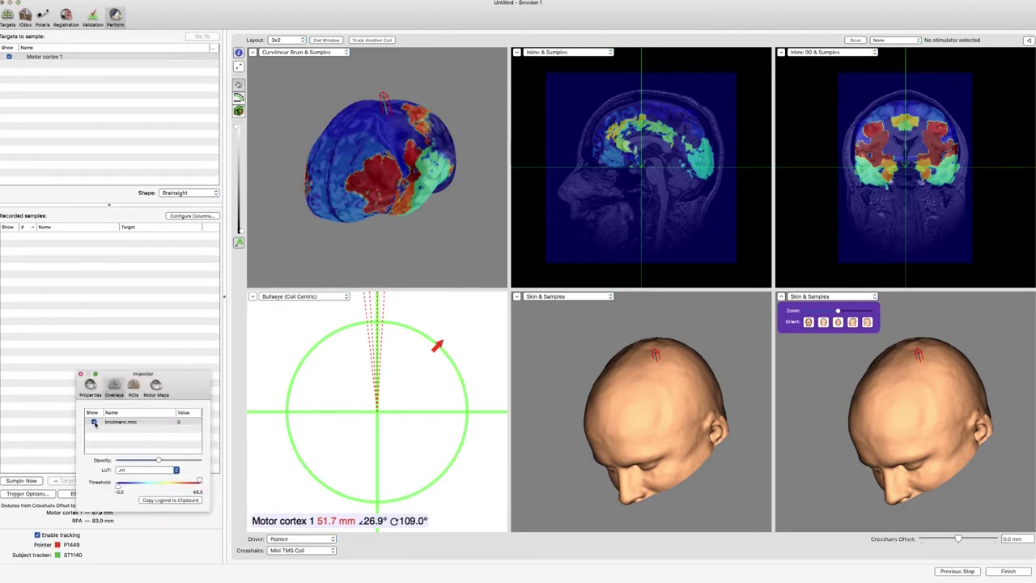
pyautogui.click(94, 422)
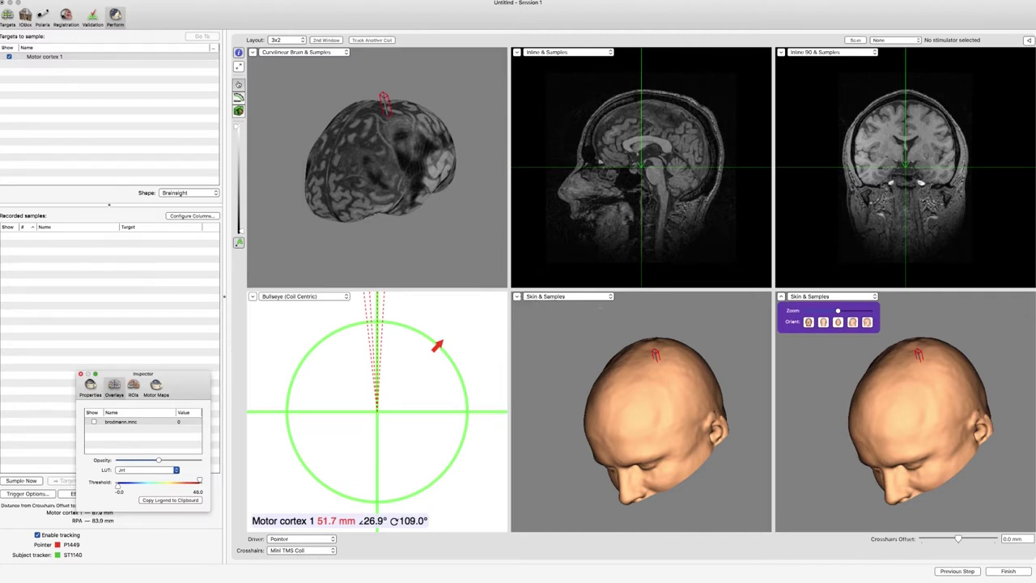
# - Change the Skin & Samples view beside the bullseye to Perpendicular & Samples, and close the overlay inspector
pyautogui.click(558, 296)
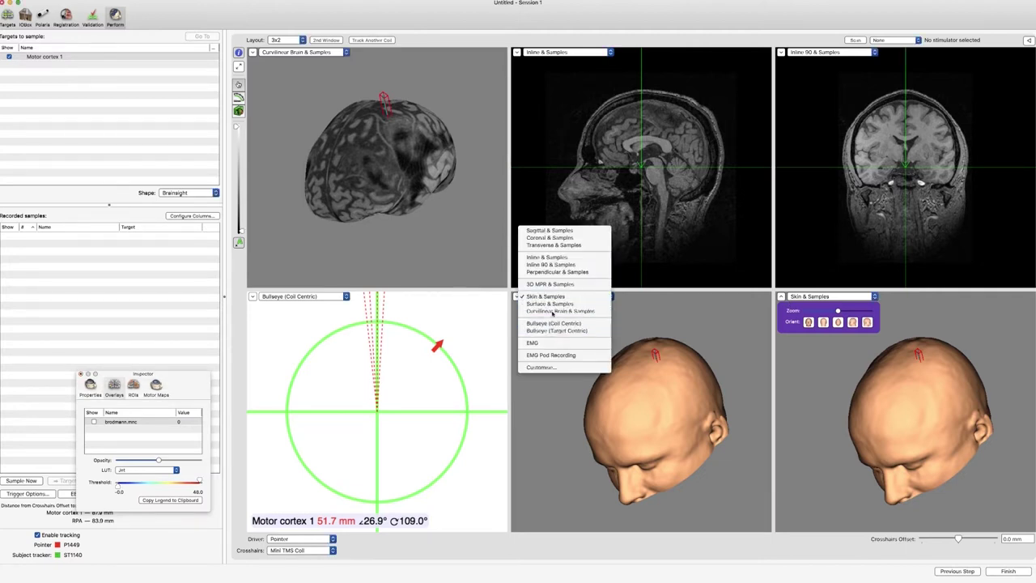
pyautogui.click(549, 272)
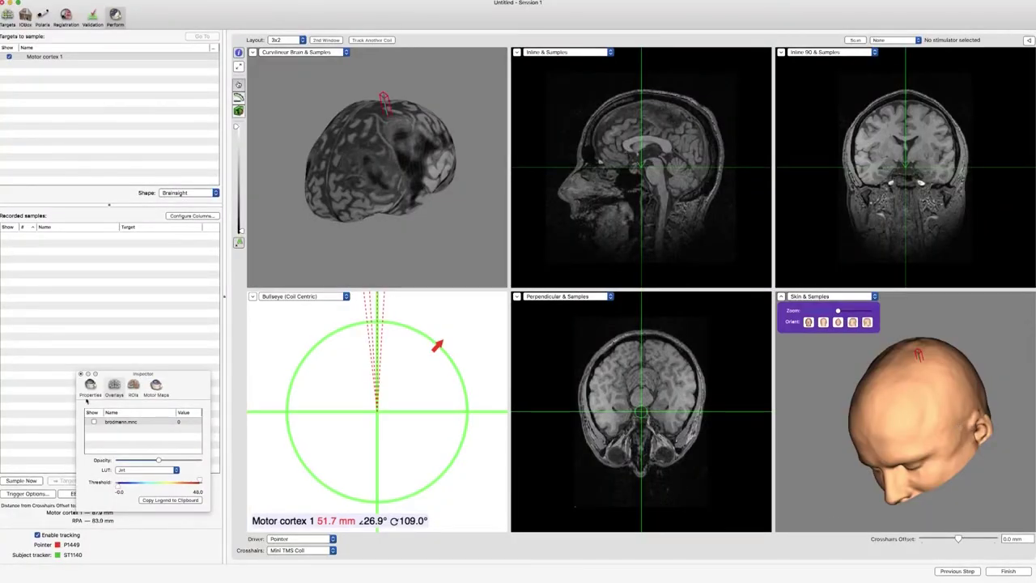
pyautogui.click(81, 374)
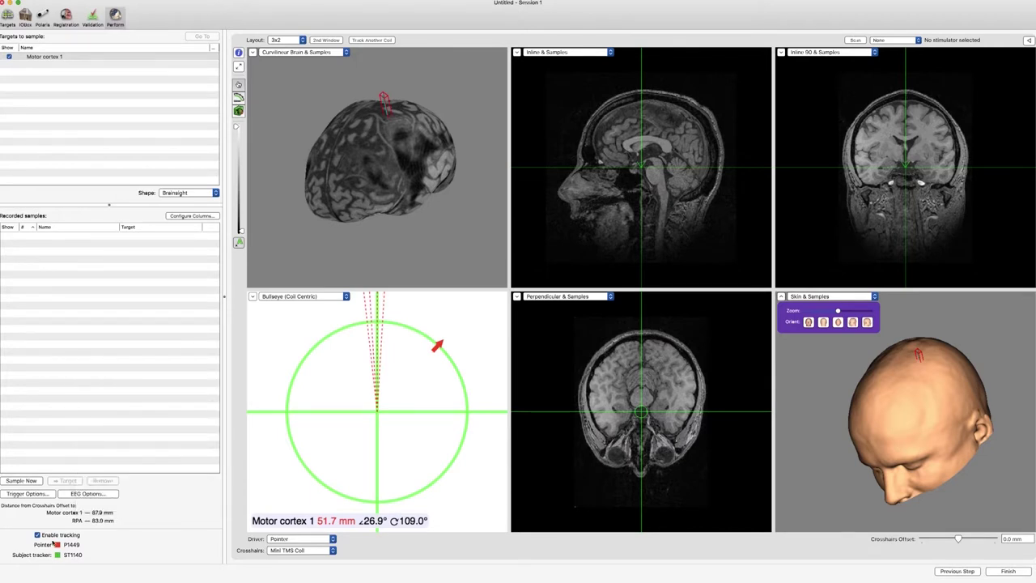
# - Set the tracking driver to the BF70 coil instead of the pointer
pyautogui.click(312, 541)
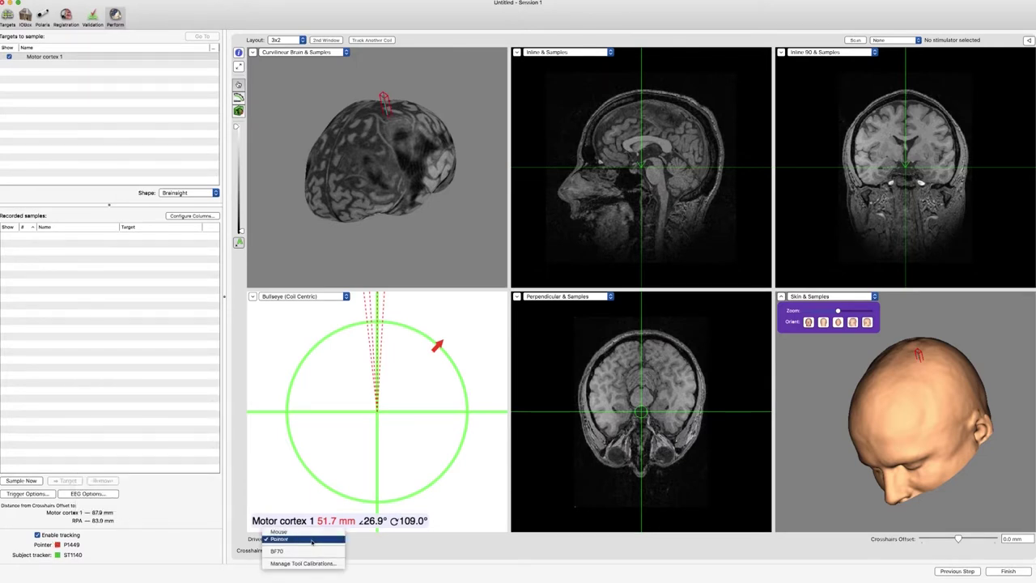
pyautogui.click(435, 543)
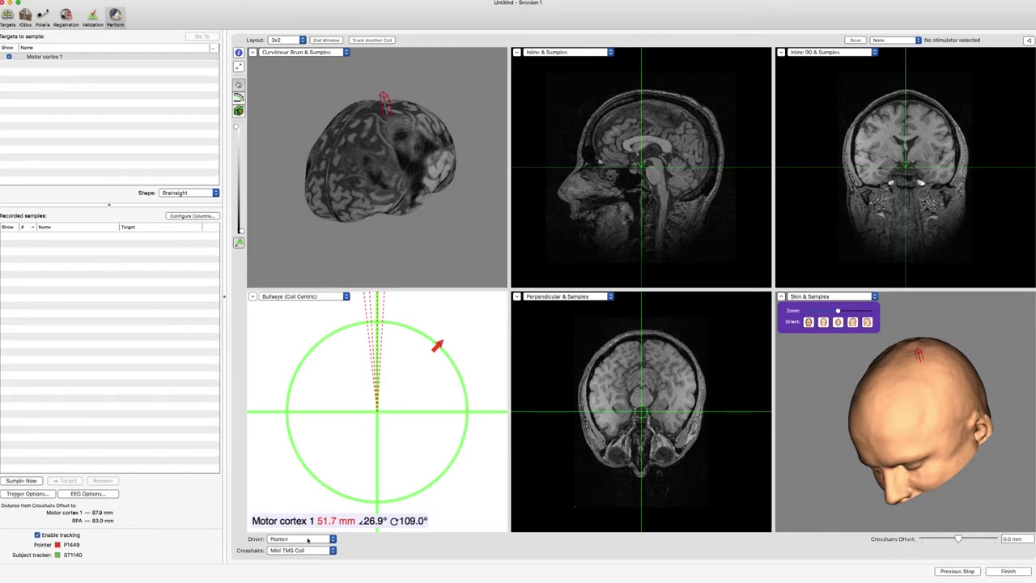
pyautogui.click(332, 539)
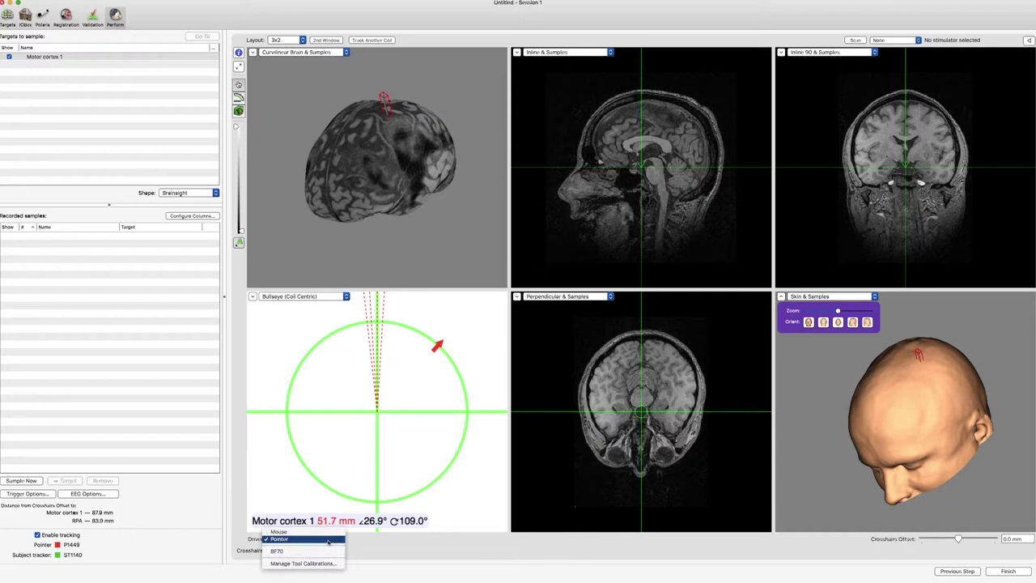
pyautogui.click(306, 554)
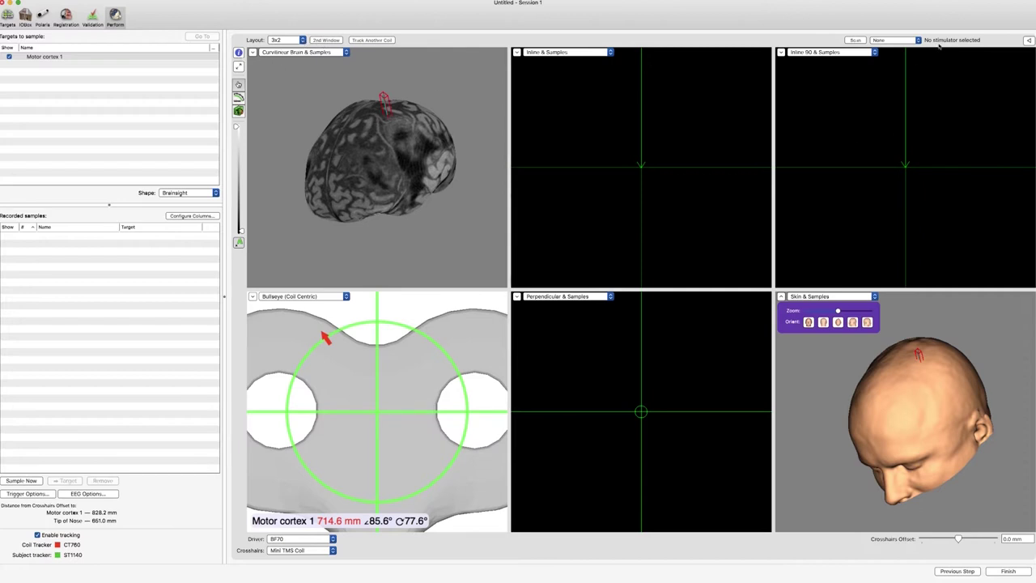
# - Record a sample of the current coil position for the Motor cortex 1 target and select it in the recorded samples
pyautogui.click(856, 41)
pyautogui.click(27, 482)
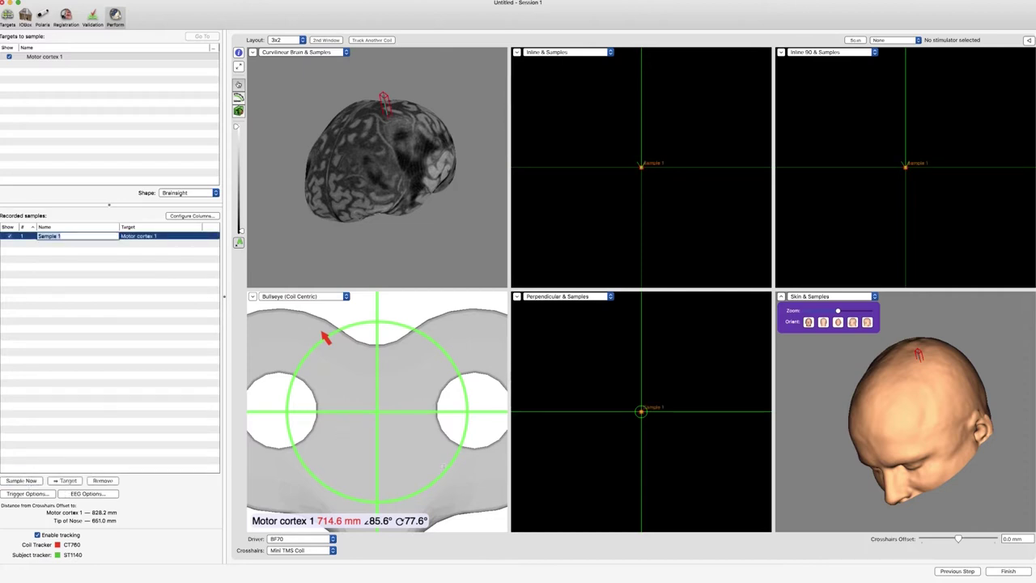
pyautogui.click(654, 185)
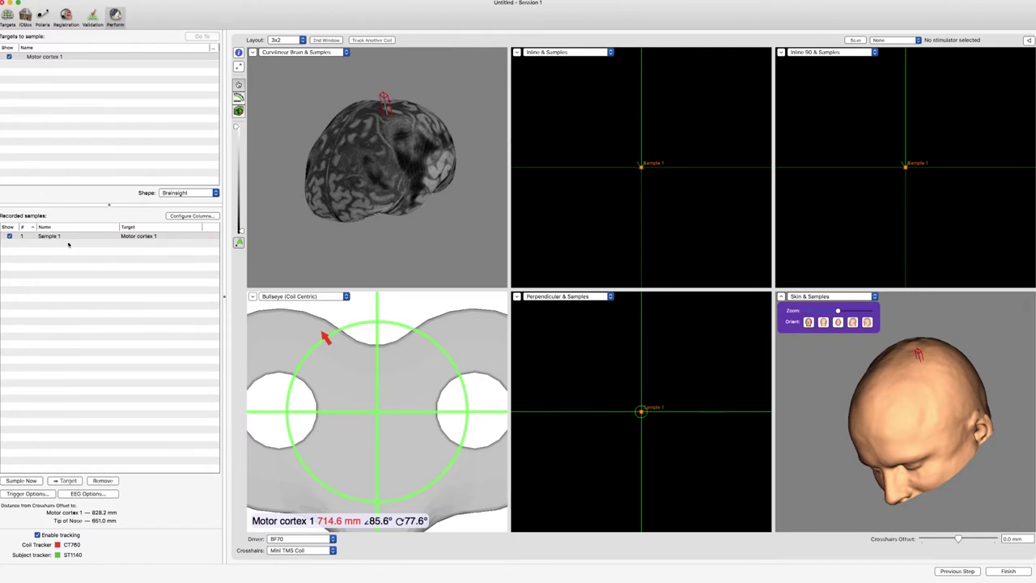
pyautogui.click(101, 237)
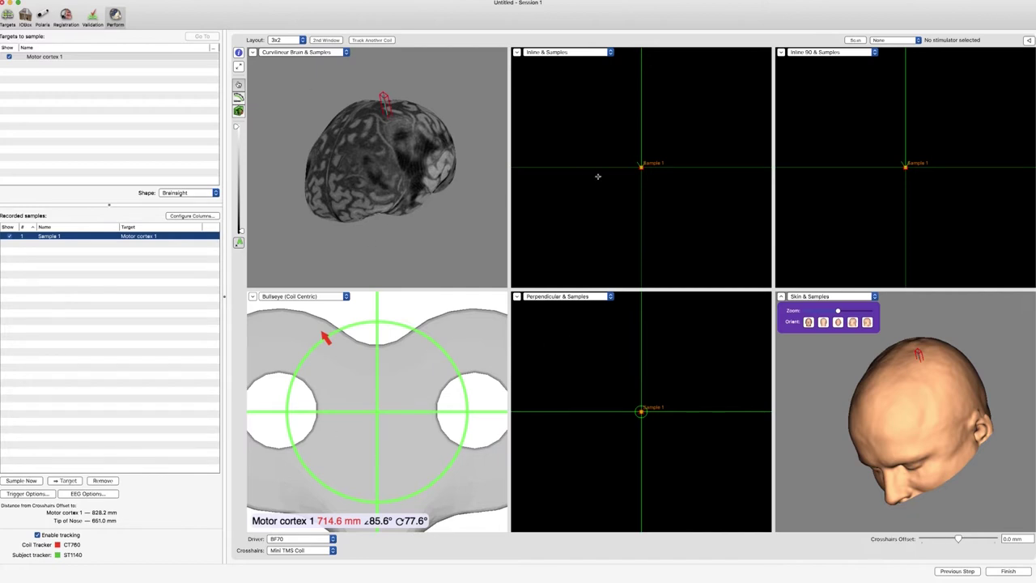
# - Zoom out the head in the Skin & Samples view and rotate it to a side profile
pyautogui.moveTo(838, 311); pyautogui.dragTo(822, 311)
pyautogui.moveTo(882, 380); pyautogui.dragTo(842, 345)
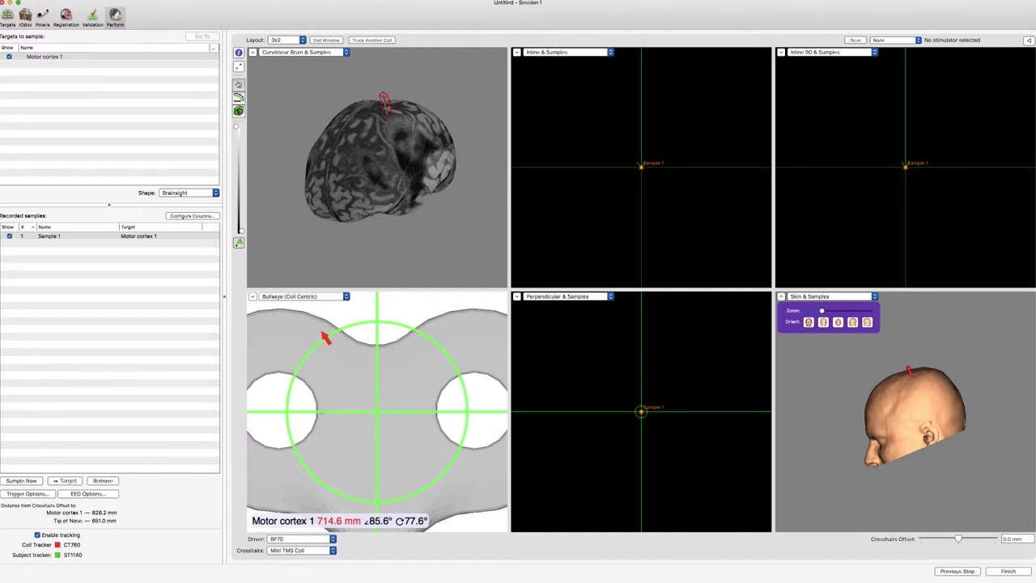
# - Zoom out the coil in the bullseye view and reset that view
pyautogui.click(252, 298)
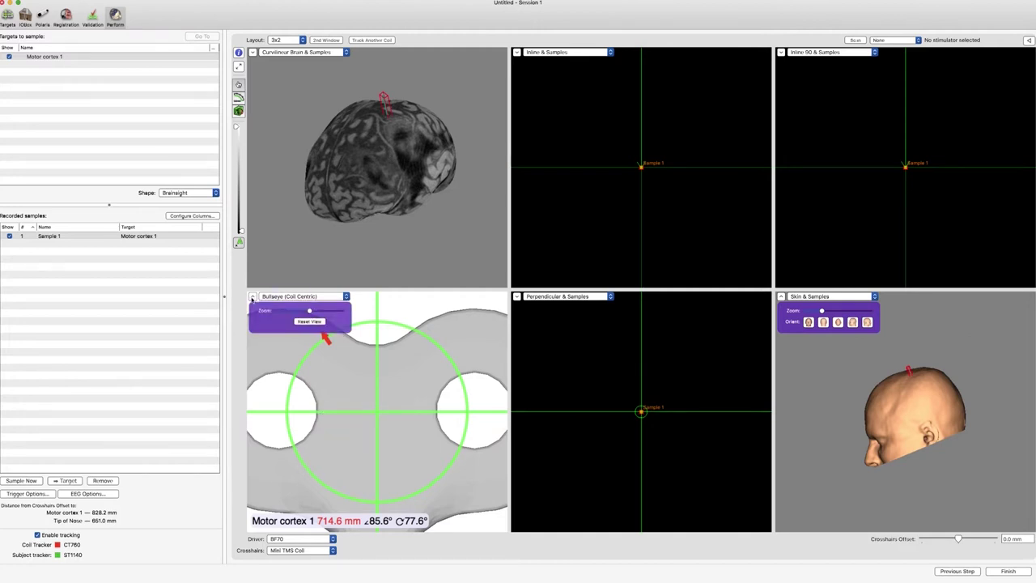
pyautogui.moveTo(312, 315); pyautogui.dragTo(279, 332)
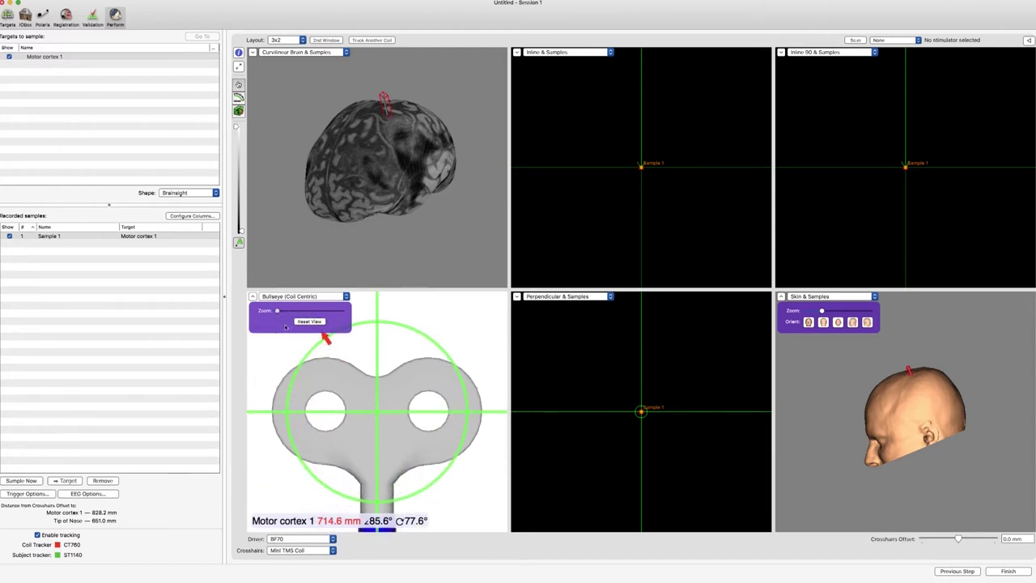
pyautogui.click(311, 322)
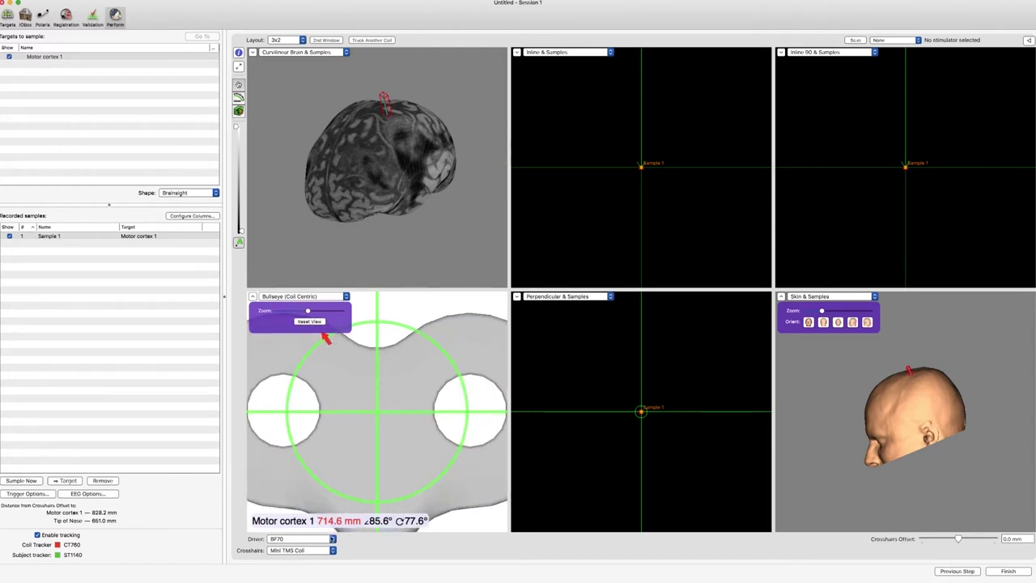
# - Set the tracking driver to Pointer and record a sample of the pointer's position for Motor cortex 1
pyautogui.click(332, 539)
pyautogui.click(292, 527)
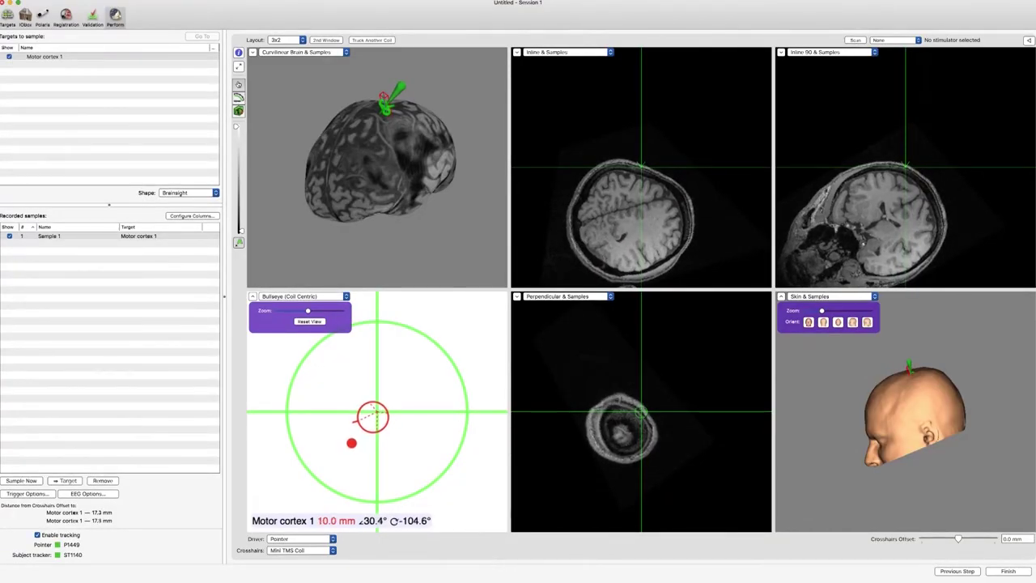
pyautogui.click(14, 481)
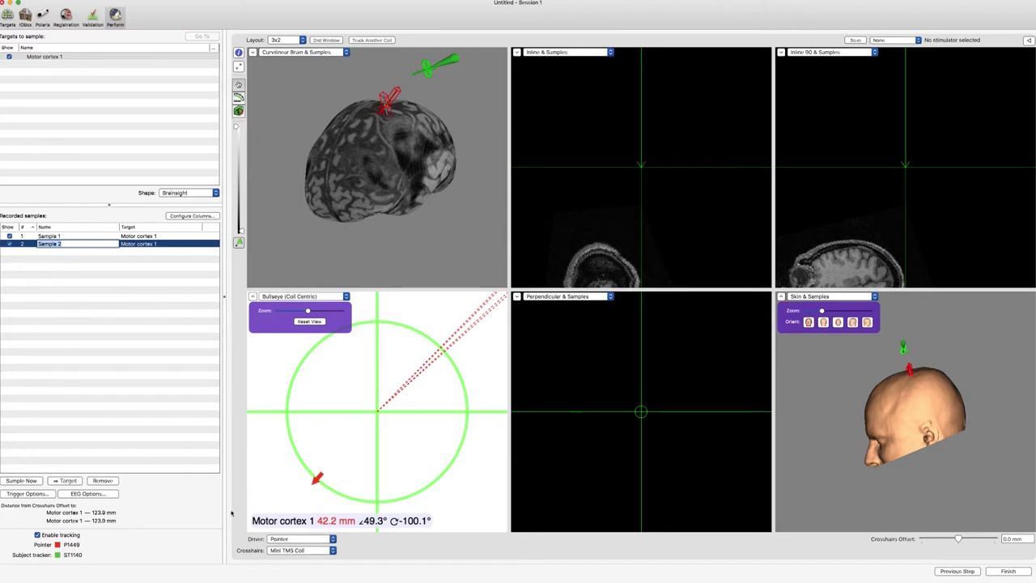
# - Finish the session and open Session 1 for review
pyautogui.click(1008, 571)
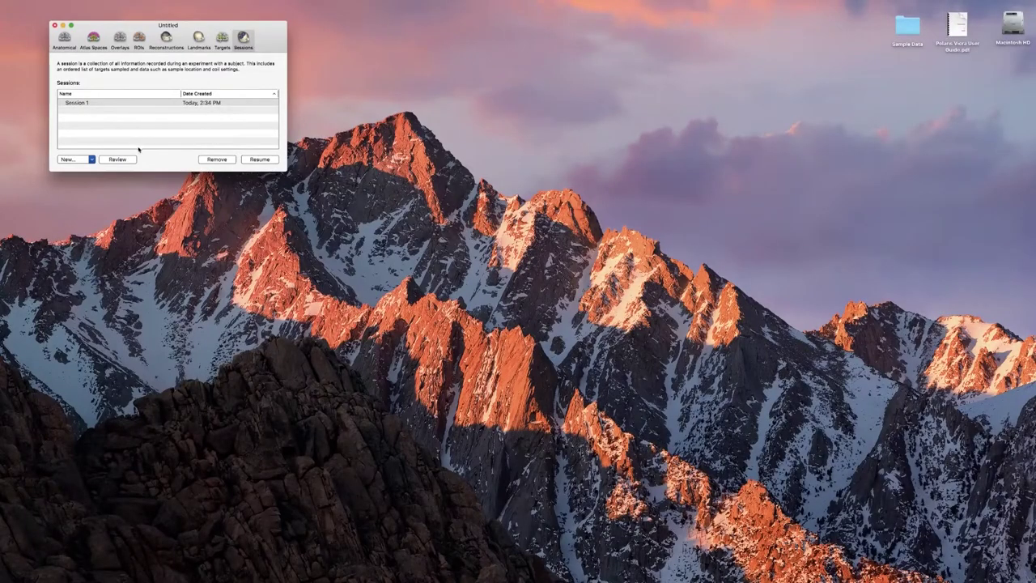
pyautogui.click(107, 103)
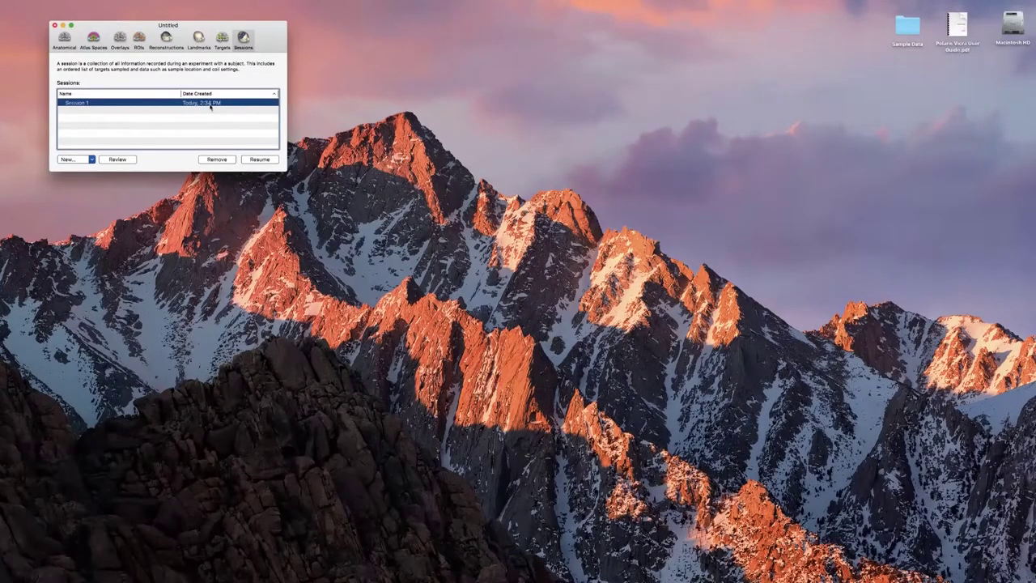
pyautogui.click(118, 159)
# - Rotate the curvilinear brain with the cursor placed on its surface, and hide the brodmann.mnc overlay in the session review
pyautogui.moveTo(566, 128); pyautogui.dragTo(599, 78)
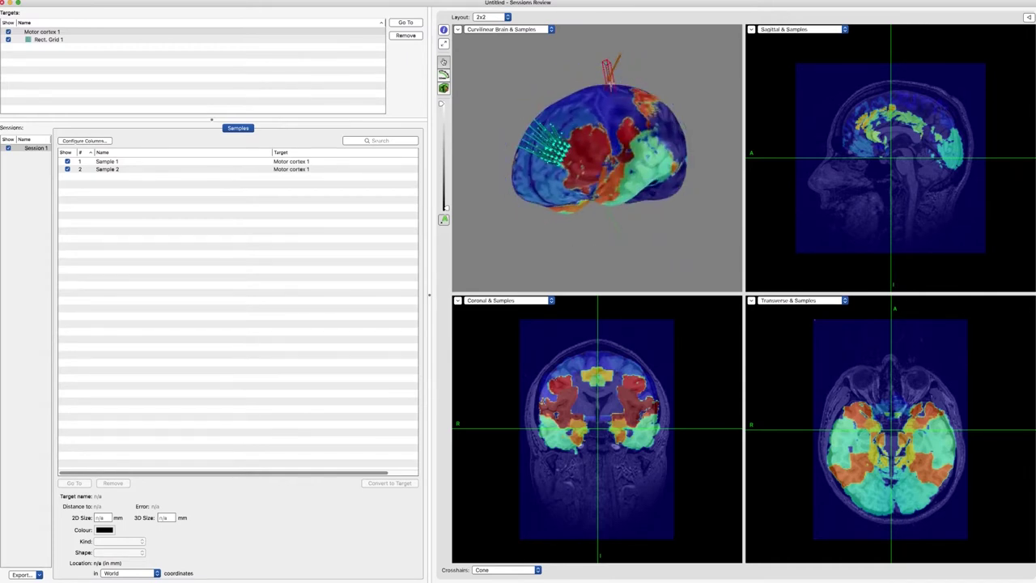
pyautogui.click(613, 85)
pyautogui.moveTo(613, 85); pyautogui.dragTo(586, 81)
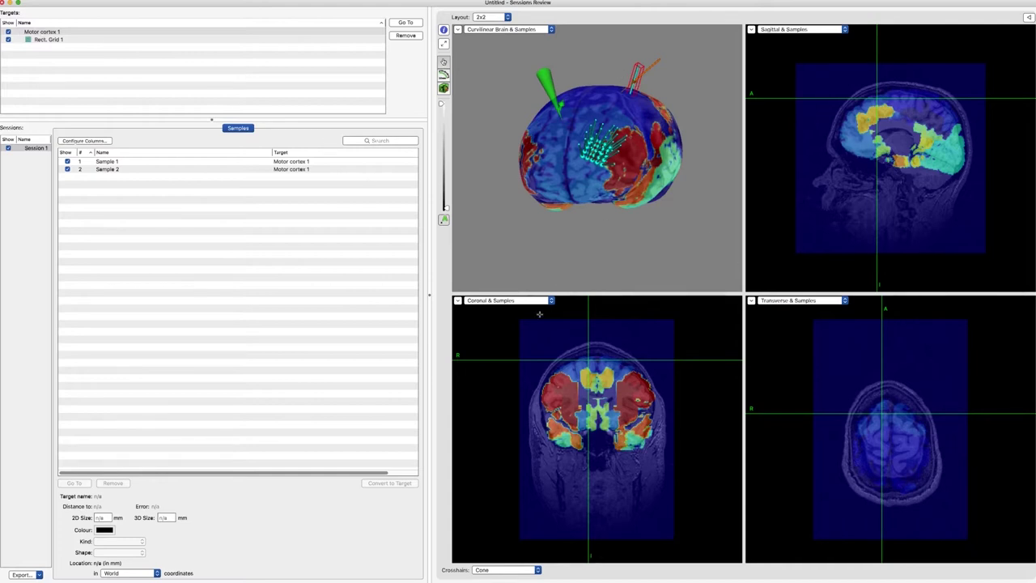
pyautogui.press('super+i')
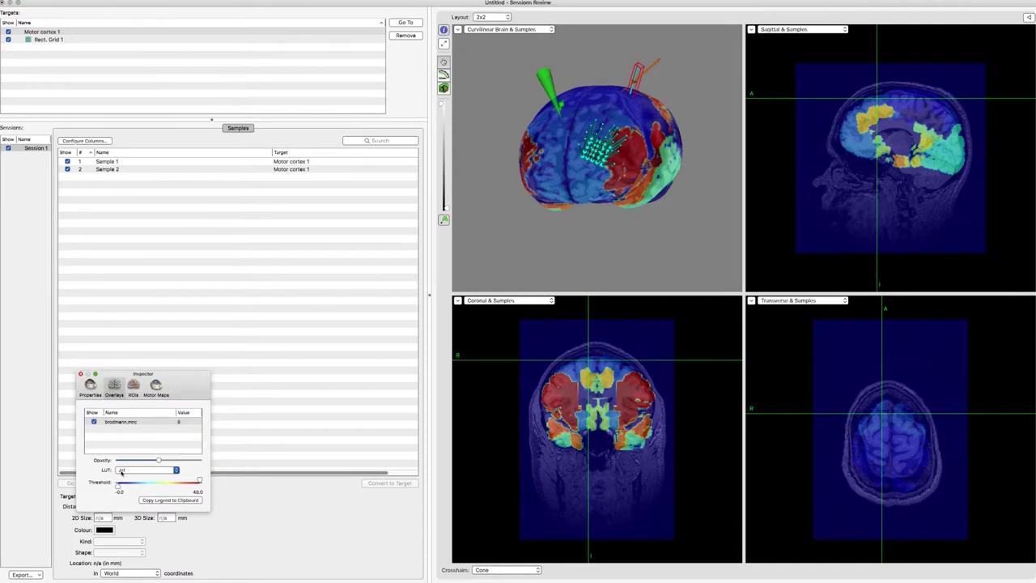
pyautogui.click(94, 422)
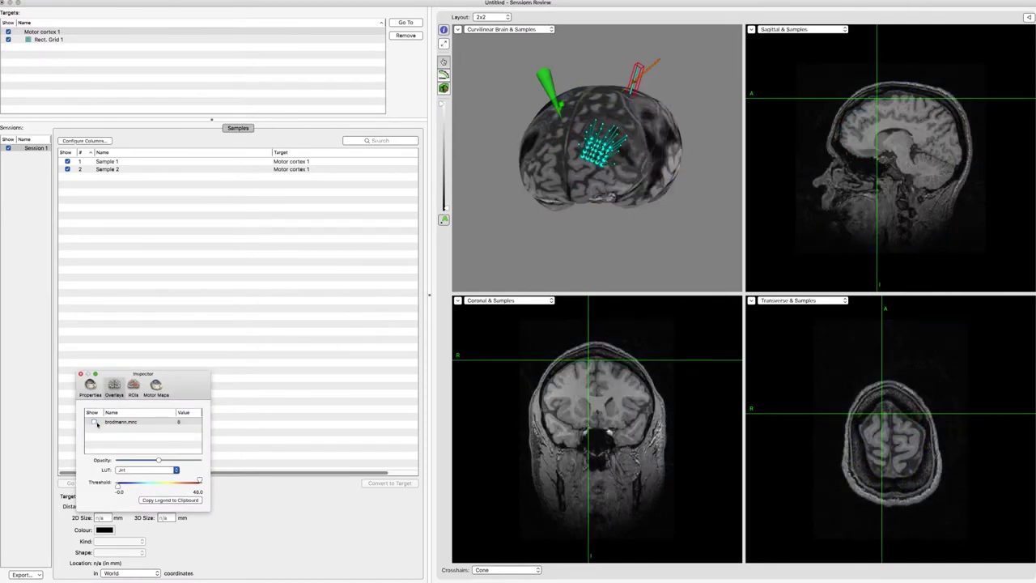
# - Rotate the curvilinear brain to examine the recorded samples and the target grid from other sides
pyautogui.click(591, 188)
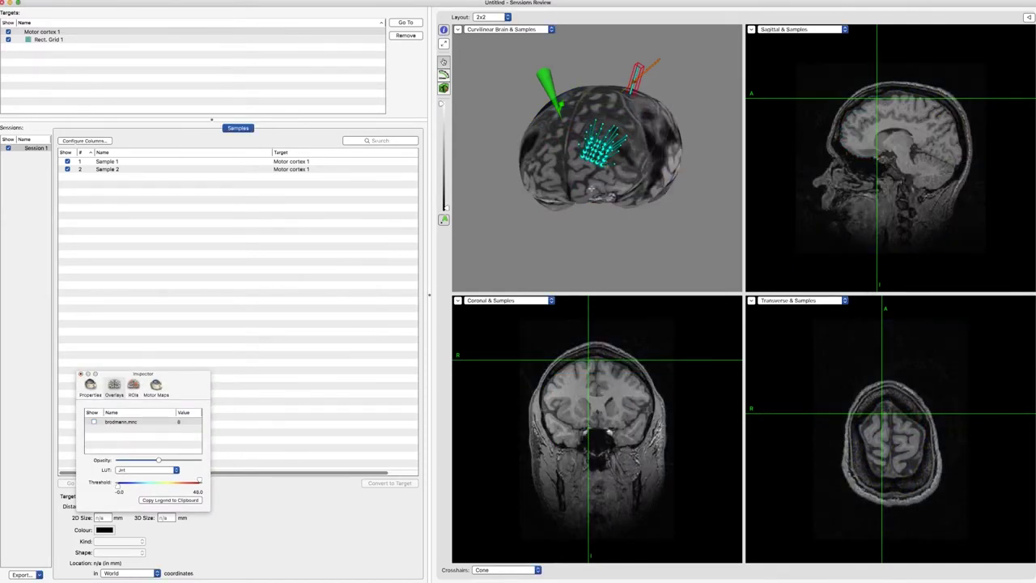
pyautogui.moveTo(632, 106)
pyautogui.mouseDown()
pyautogui.moveTo(670, 166)
pyautogui.moveTo(635, 110)
pyautogui.mouseUp()
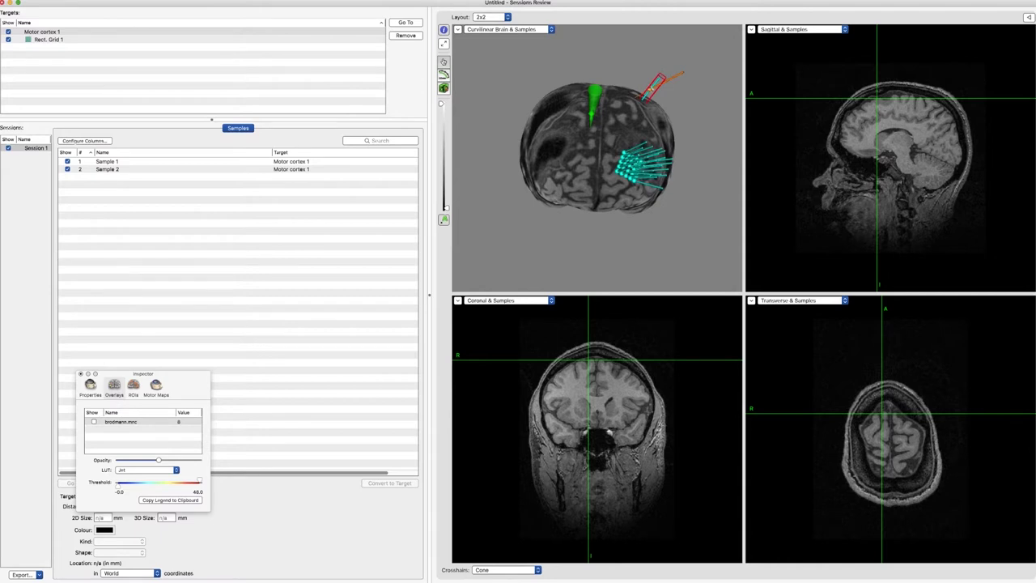
pyautogui.moveTo(640, 107); pyautogui.dragTo(640, 168)
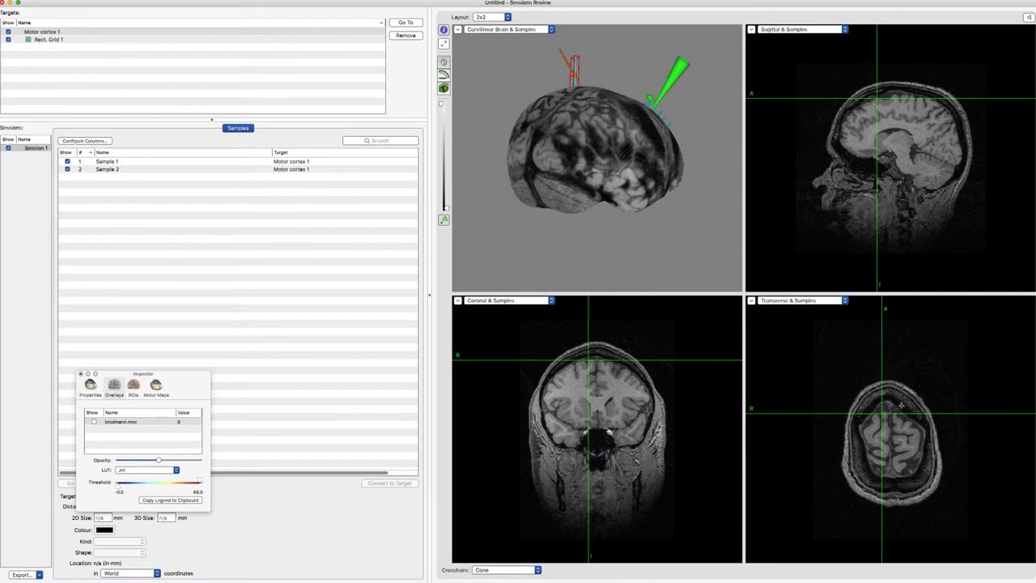
# - Close the session review, resume Session 1 and open the choice of tracking drivers
pyautogui.click(5, 3)
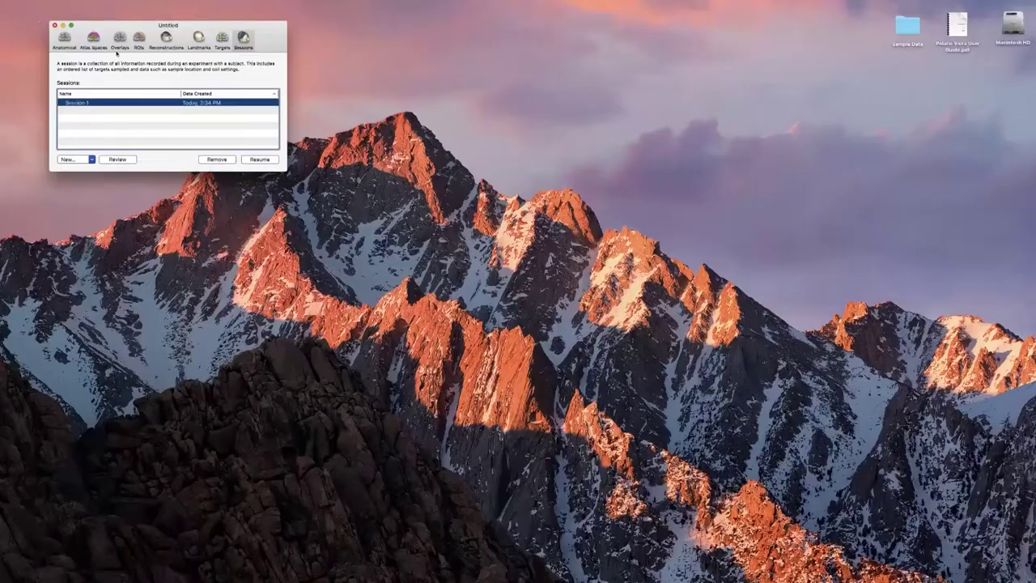
pyautogui.click(259, 159)
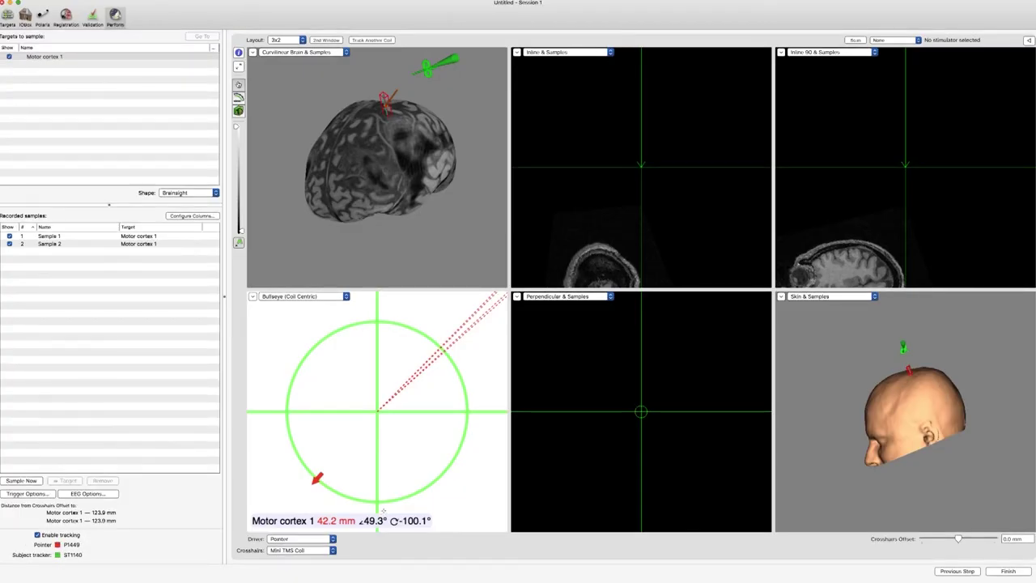
pyautogui.click(302, 539)
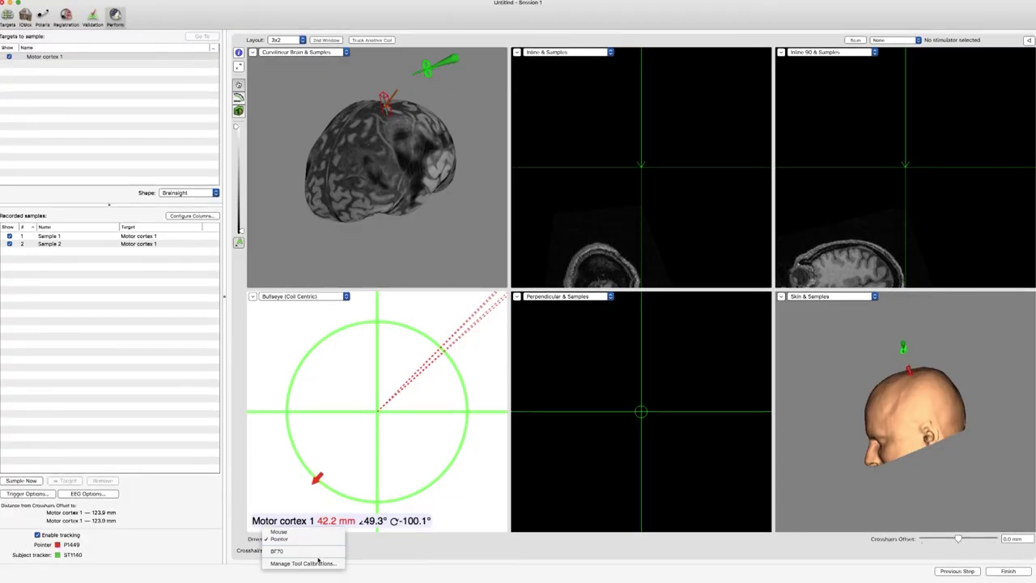
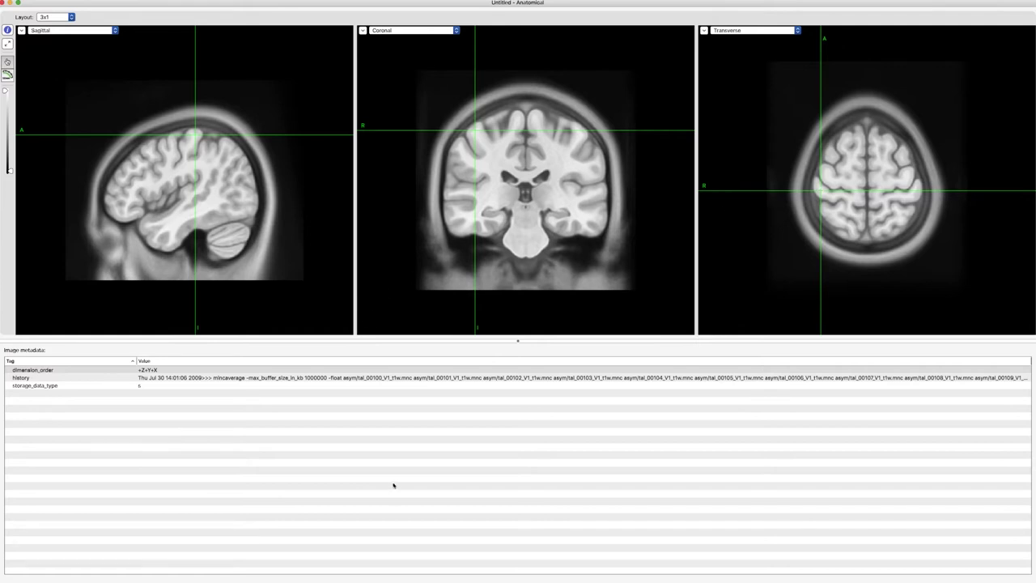
# - Close the anatomical image window and the MNI average brain project, and create a new empty project
pyautogui.click(4, 3)
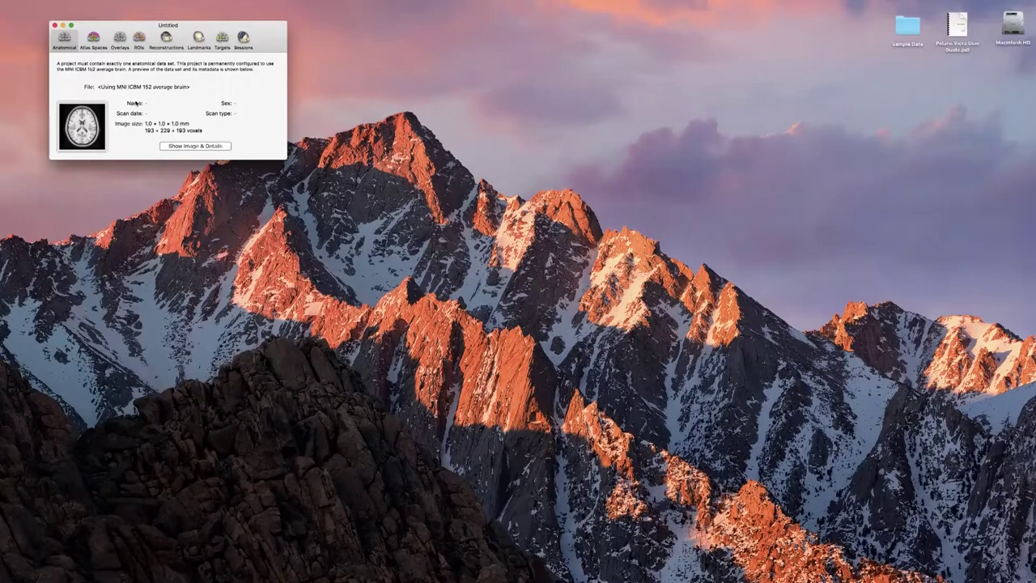
pyautogui.click(54, 25)
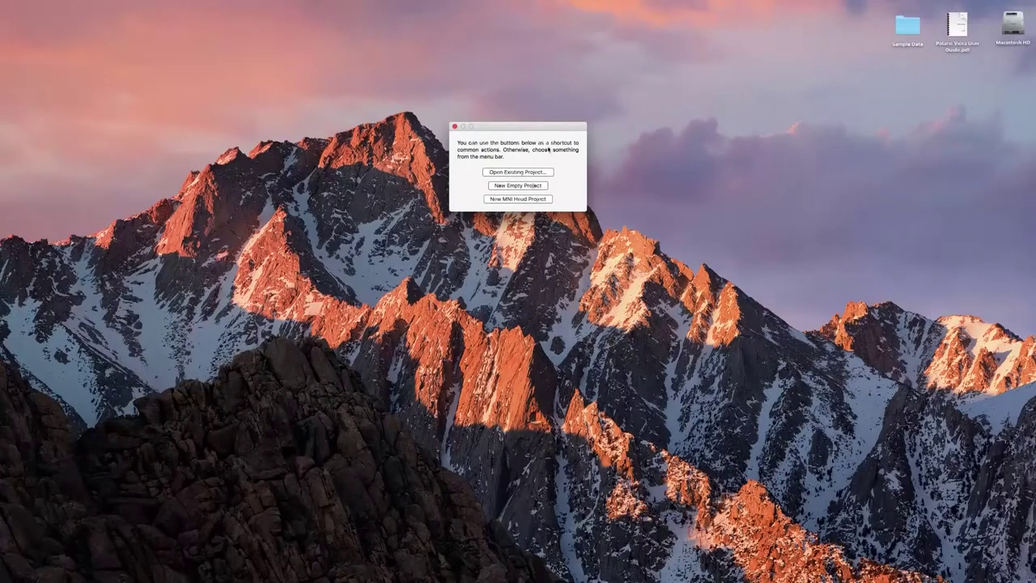
pyautogui.click(516, 185)
# - Start choosing an anatomical data set and browse to the DICOM folder on the mounted scan disc
pyautogui.click(155, 87)
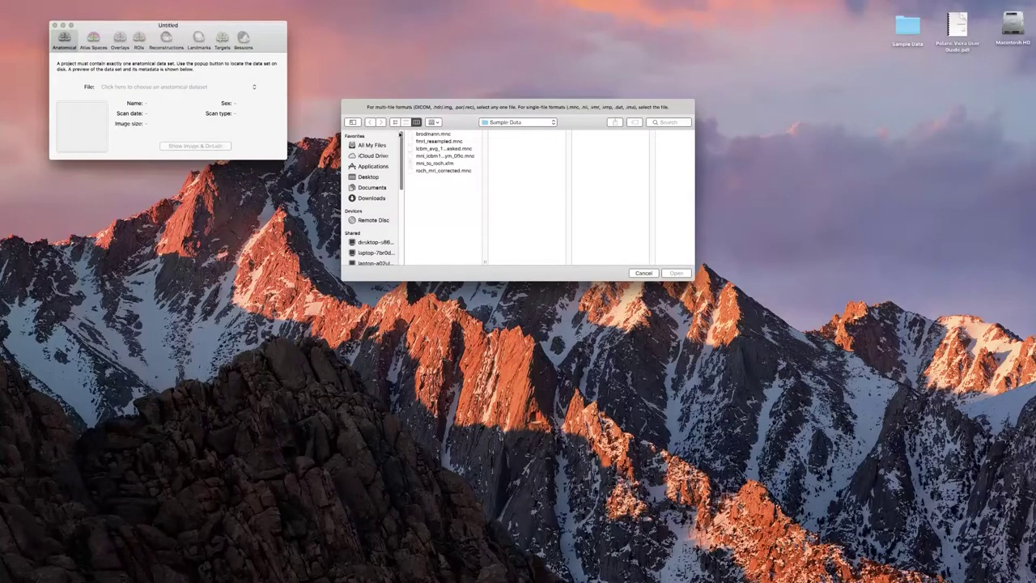
pyautogui.click(370, 220)
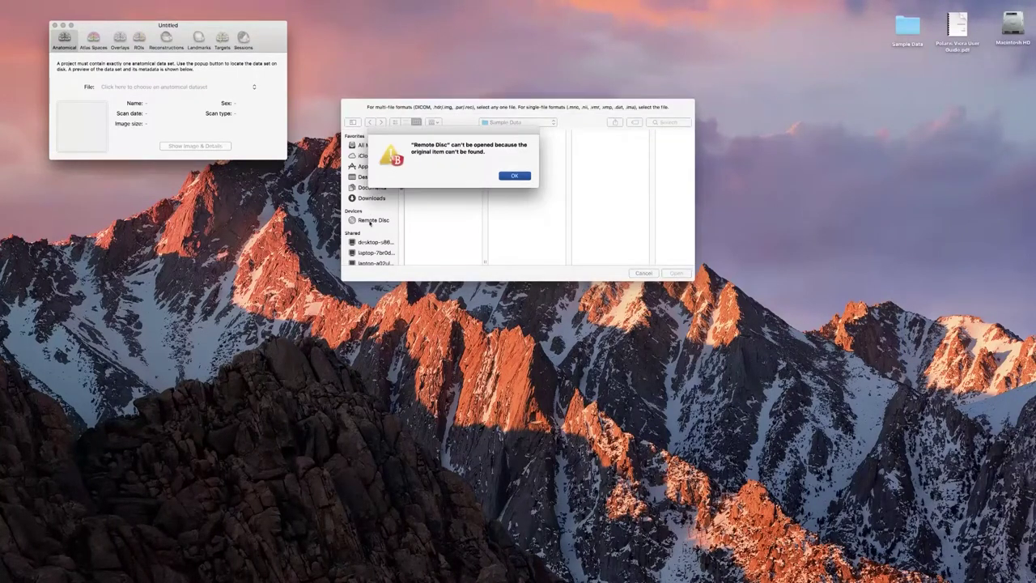
pyautogui.click(515, 176)
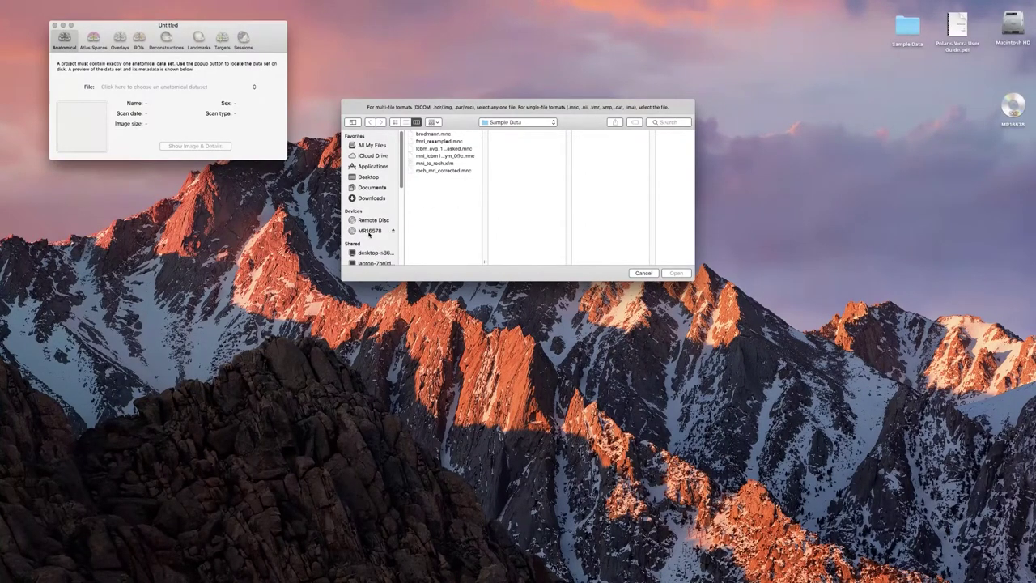
pyautogui.click(369, 232)
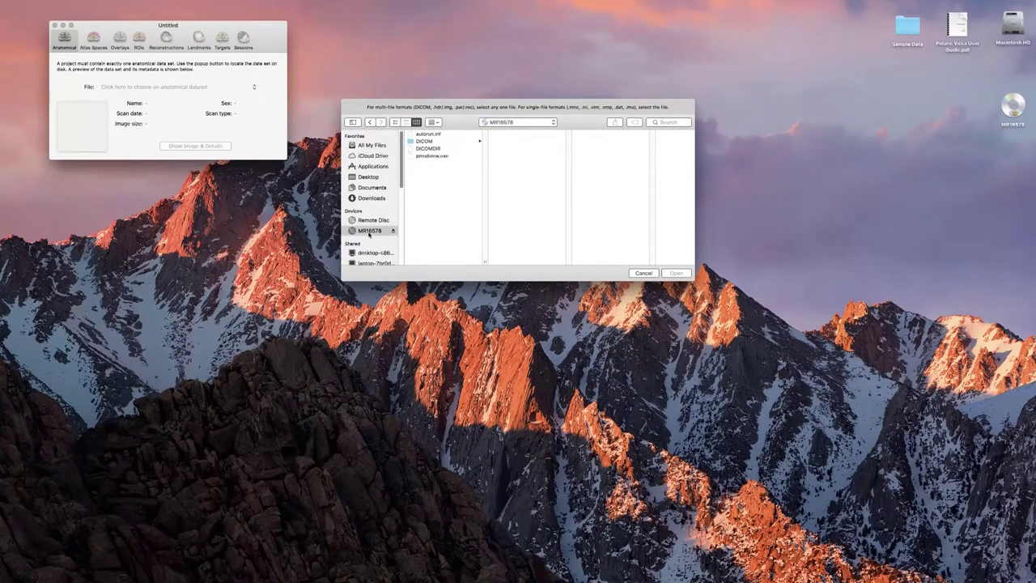
pyautogui.click(423, 143)
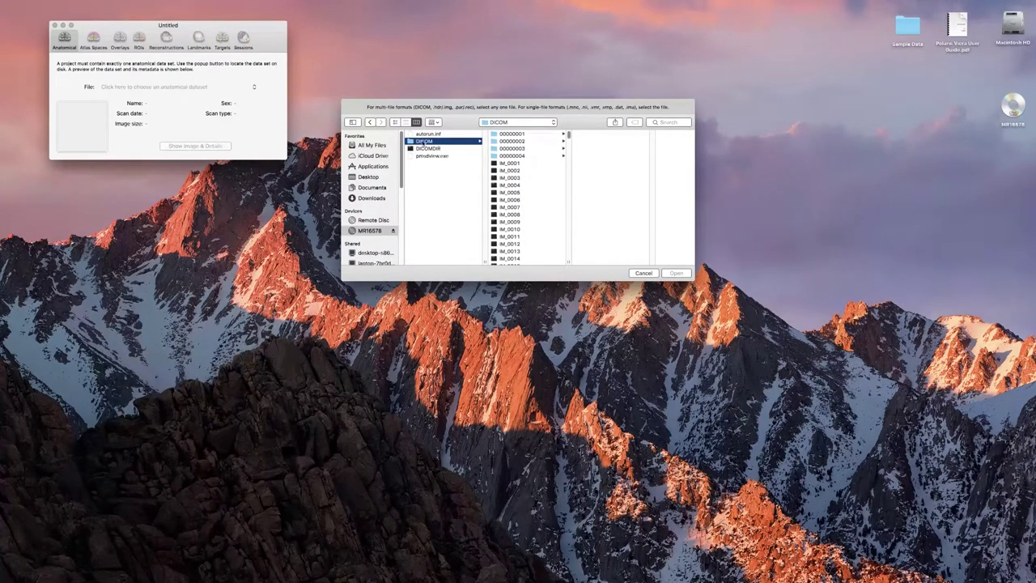
# - Check subfolders 00000001 to 00000004 and load IM_0001 from the DICOM folder as the anatomical data set
pyautogui.click(521, 136)
pyautogui.click(522, 142)
pyautogui.click(523, 149)
pyautogui.click(523, 156)
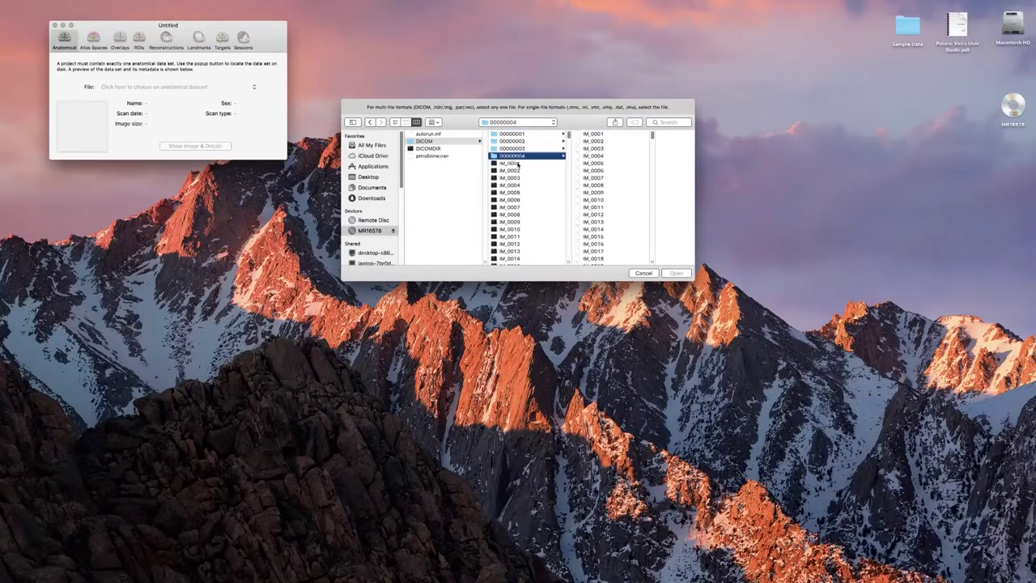
pyautogui.click(522, 163)
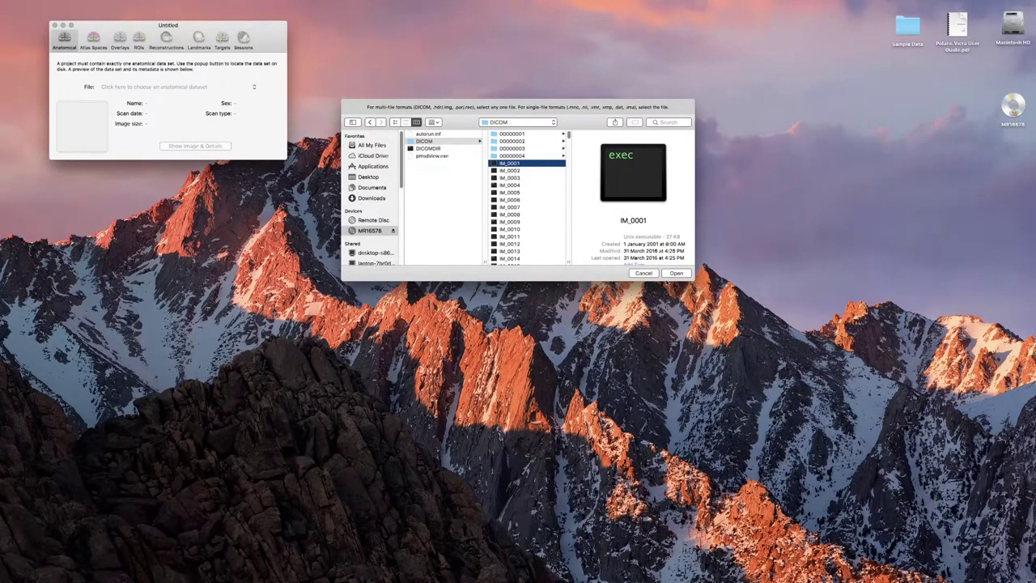
pyautogui.click(676, 274)
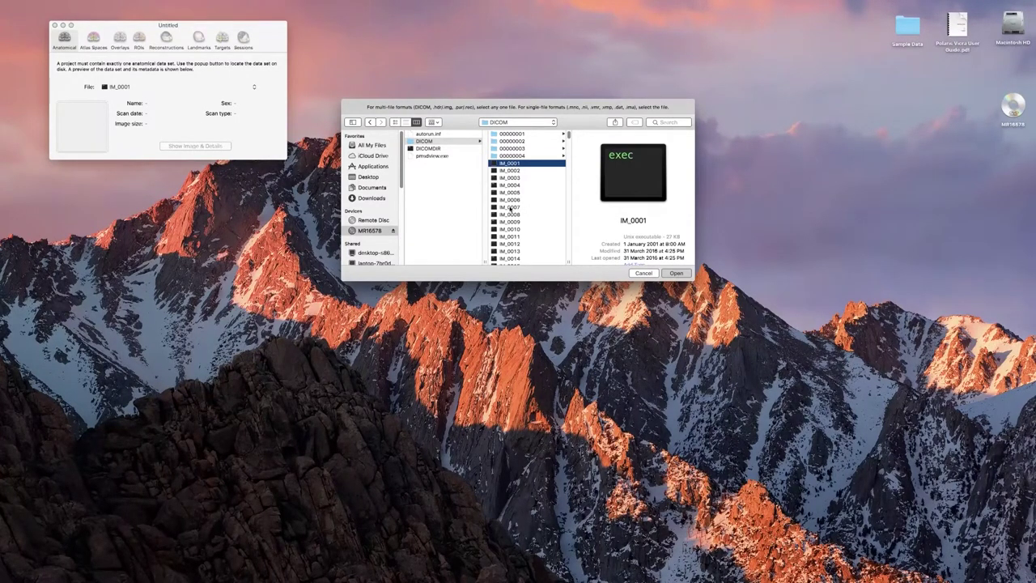
pyautogui.press('Return')
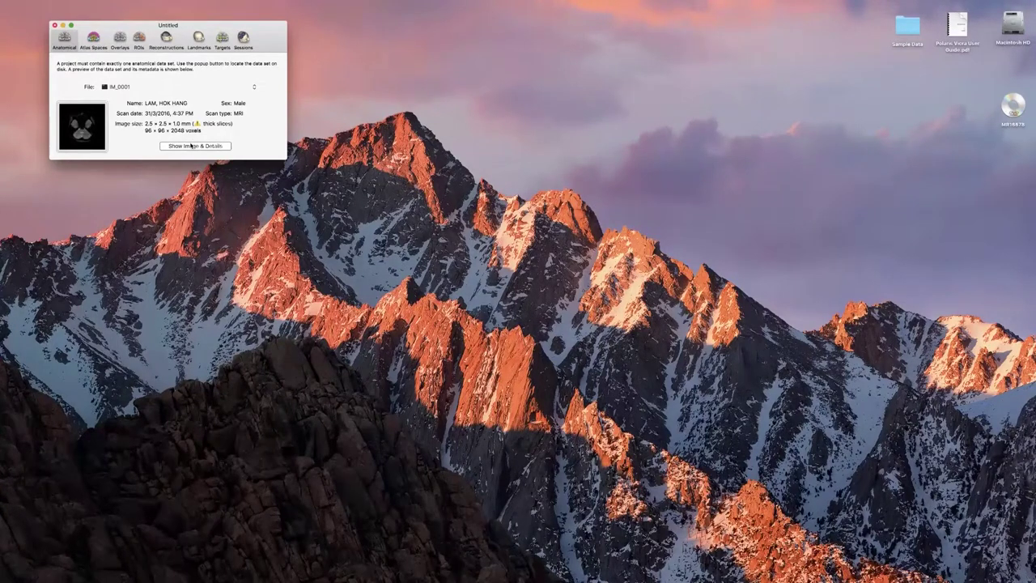
# - Open the loaded scan's image and details, and examine its slices at several cursor positions in the brain
pyautogui.click(192, 146)
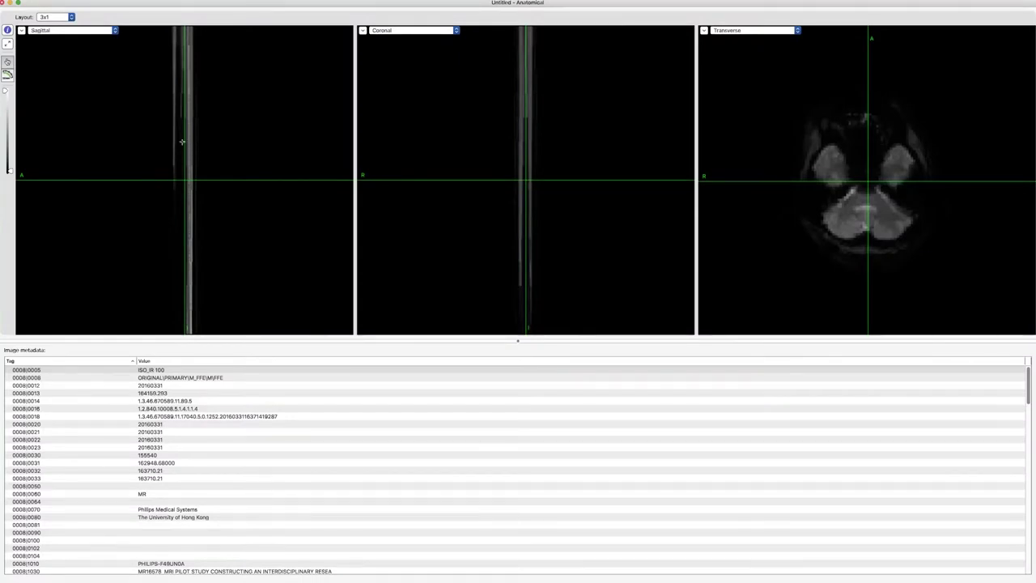
pyautogui.scroll(3, 902, 189)
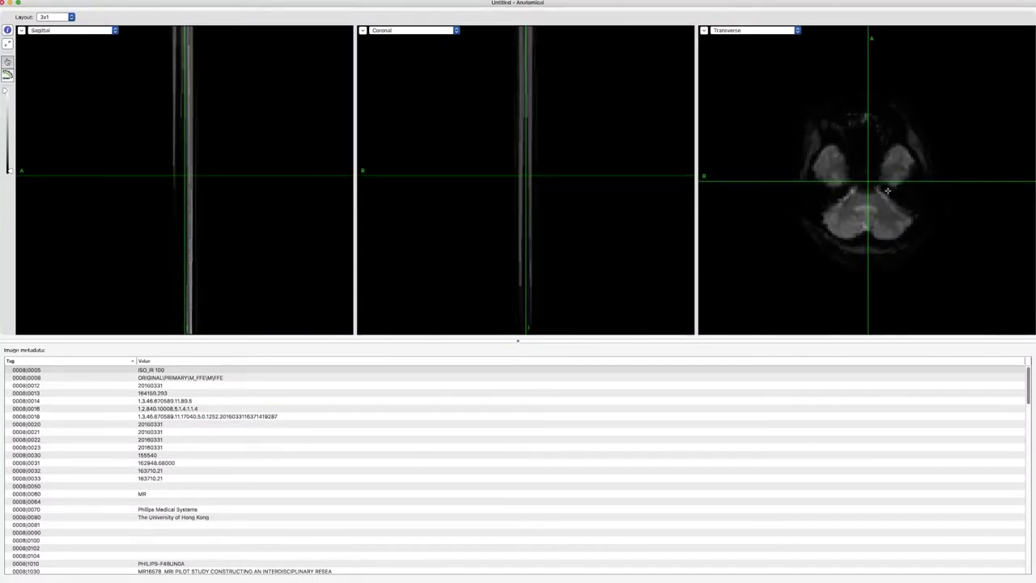
pyautogui.scroll(-5, 883, 191)
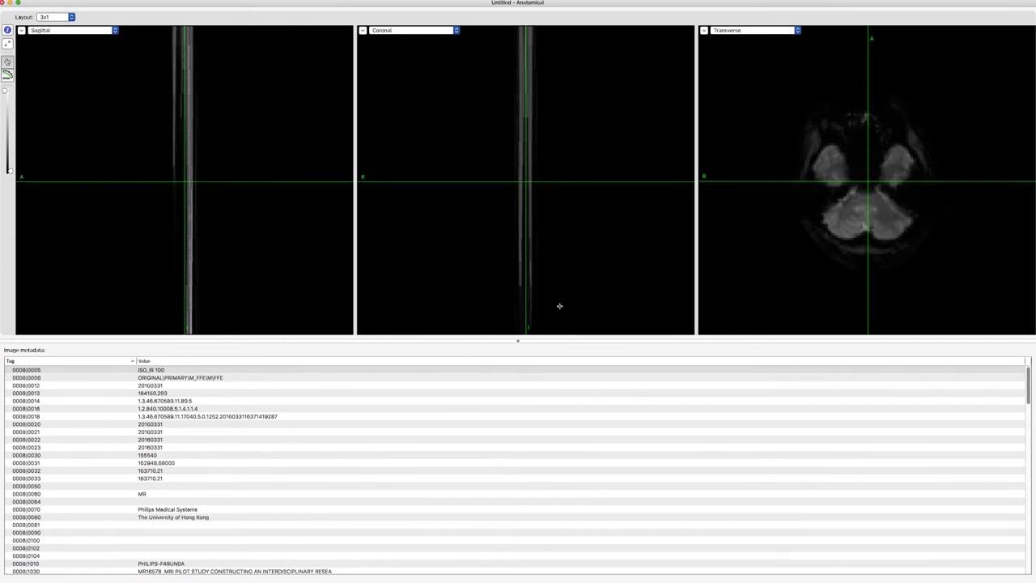
pyautogui.click(901, 217)
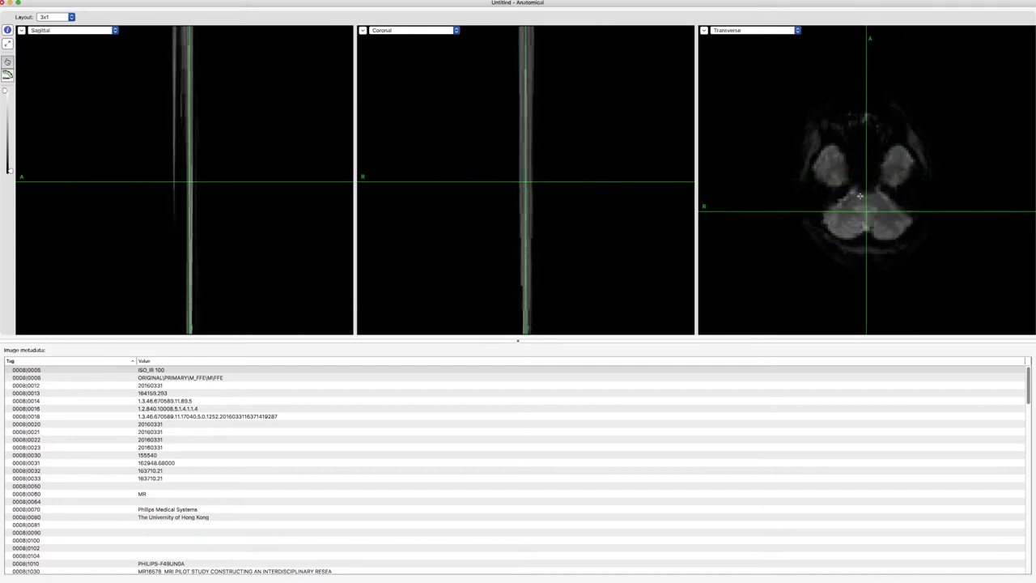
pyautogui.click(833, 164)
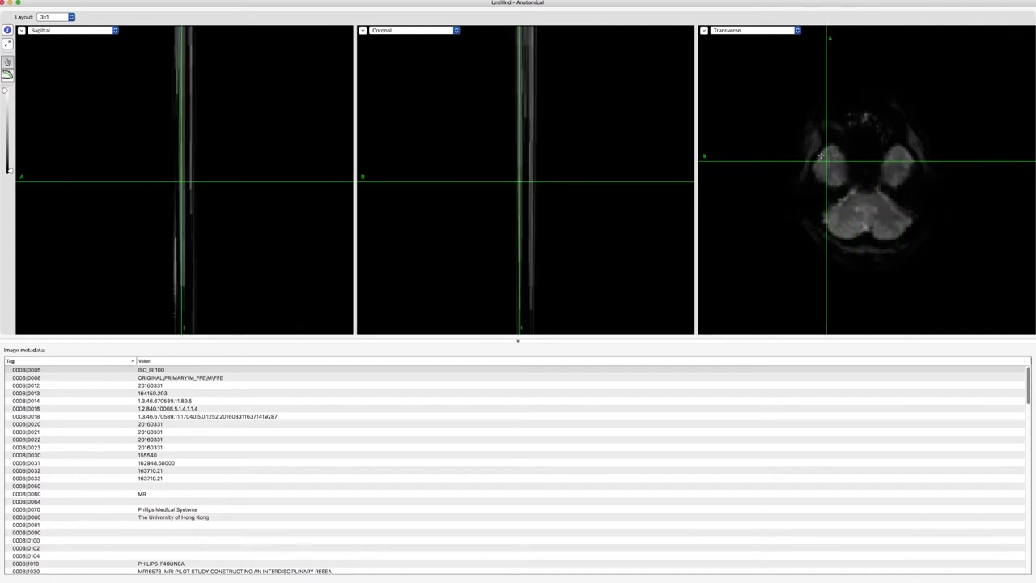
pyautogui.click(893, 165)
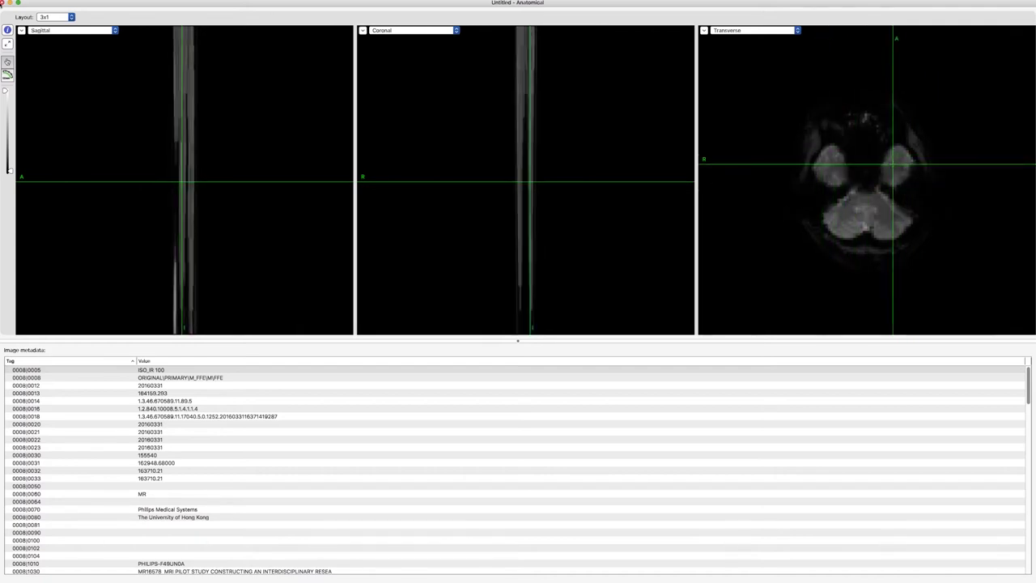
# - Close the anatomical image window and start a manual AC-PC-box atlas registration of the loaded scan
pyautogui.click(3, 3)
pyautogui.click(93, 40)
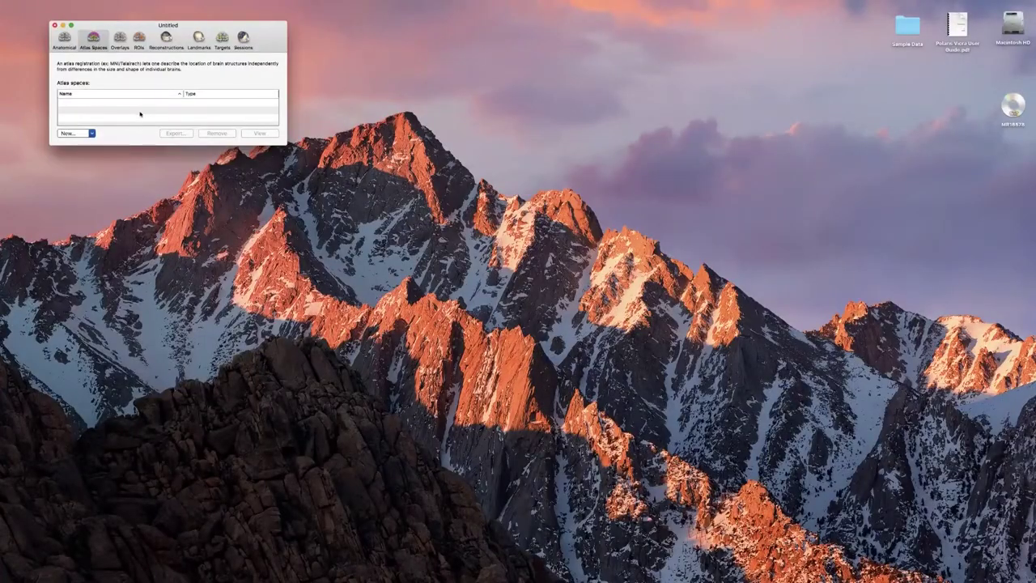
pyautogui.click(82, 134)
pyautogui.click(90, 160)
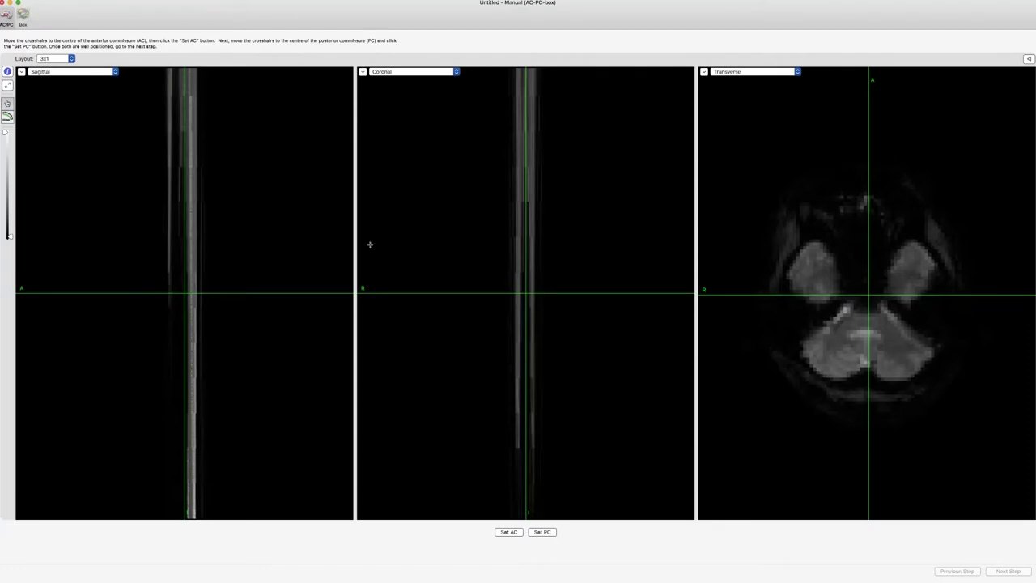
# - Inspect the scan at several cursor positions and at a smaller zoom, and discard the manual AC-PC-box registration
pyautogui.click(875, 319)
pyautogui.click(868, 332)
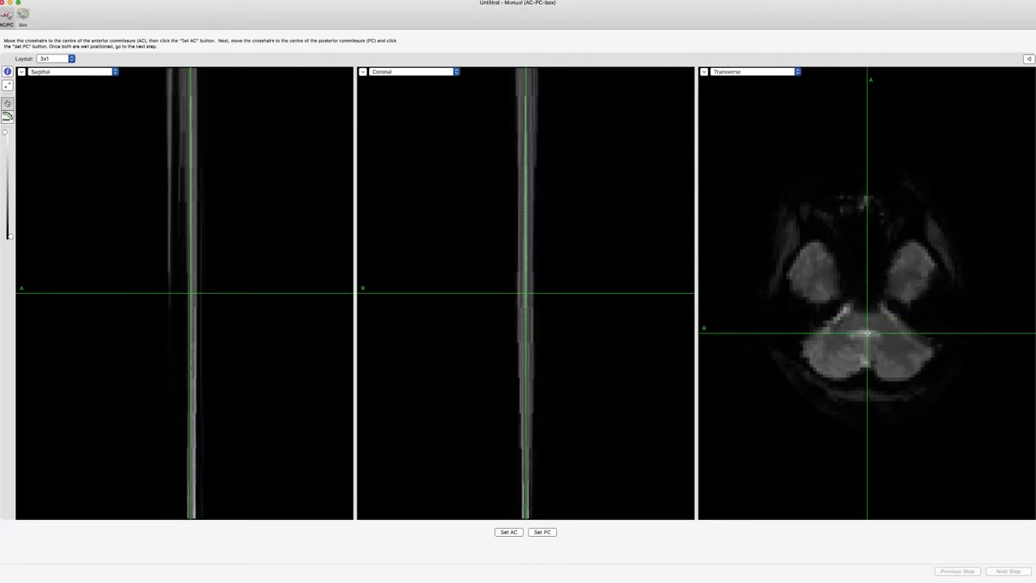
pyautogui.scroll(1, 842, 337)
pyautogui.scroll(8, 838, 338)
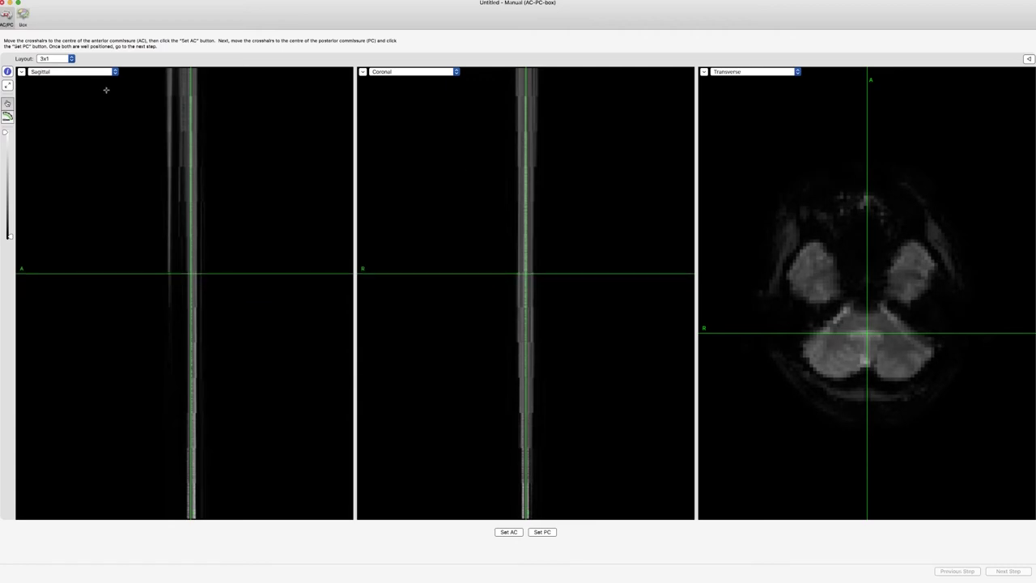
pyautogui.click(22, 72)
pyautogui.moveTo(79, 87)
pyautogui.mouseDown()
pyautogui.moveTo(53, 86)
pyautogui.moveTo(97, 97)
pyautogui.moveTo(73, 100)
pyautogui.mouseUp()
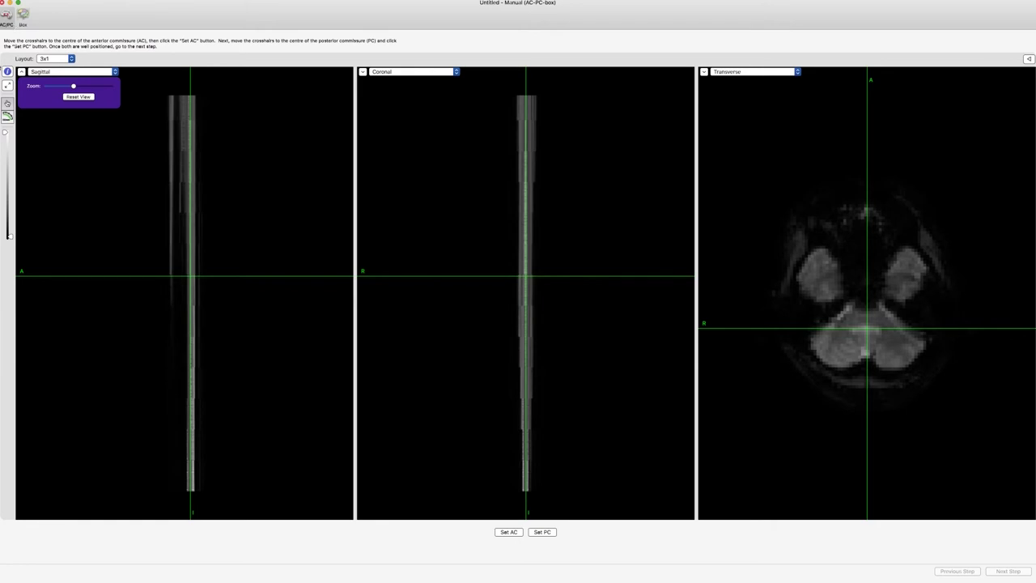
pyautogui.click(22, 15)
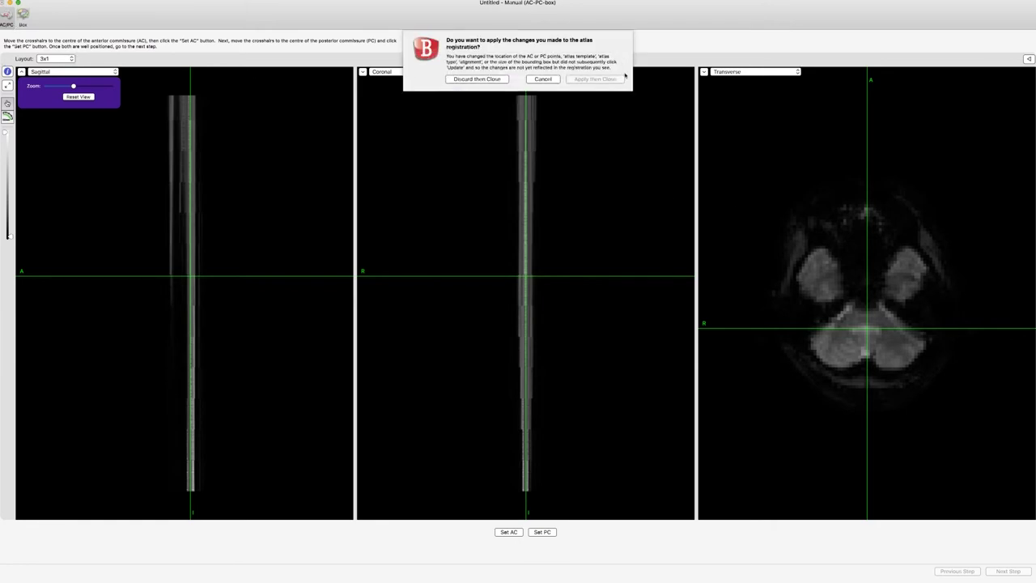
pyautogui.click(477, 79)
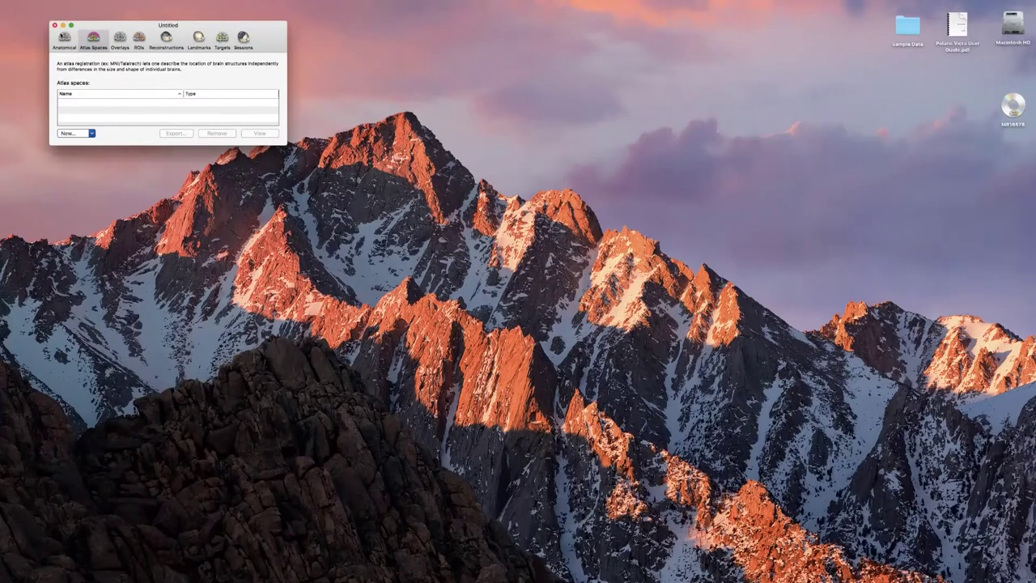
# - Close the untitled project and create a new empty project
pyautogui.click(55, 26)
pyautogui.click(126, 94)
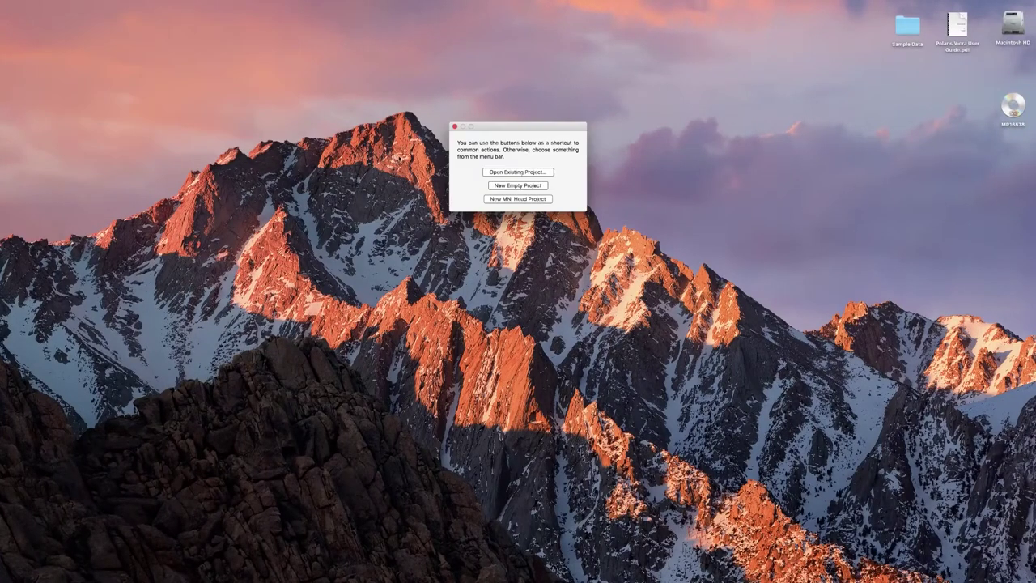
pyautogui.click(523, 184)
# - Browse the DICOM folder and its subfolders, and load IM_0001 from subfolder 00000001 as the anatomical data set
pyautogui.click(139, 87)
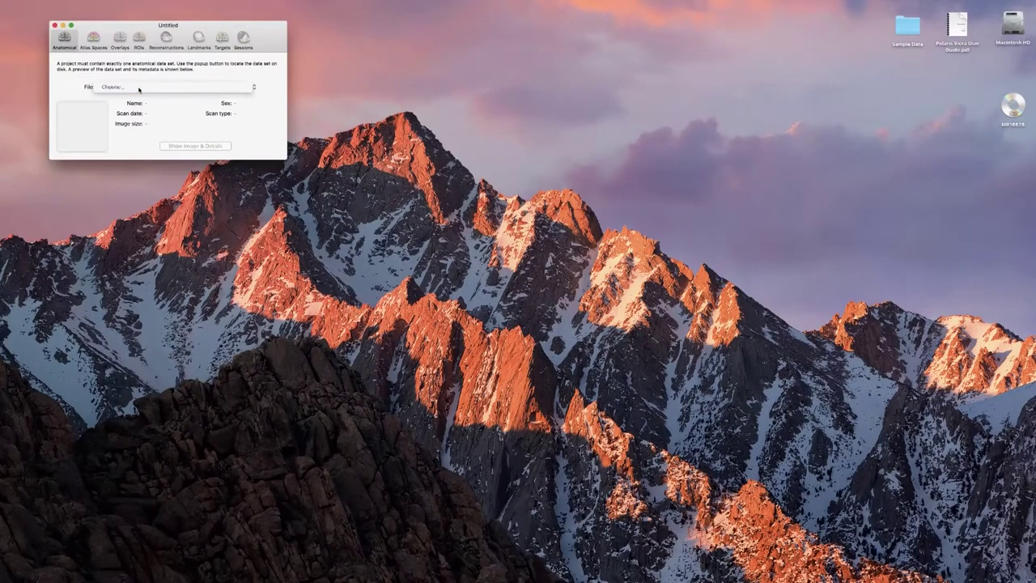
pyautogui.click(140, 87)
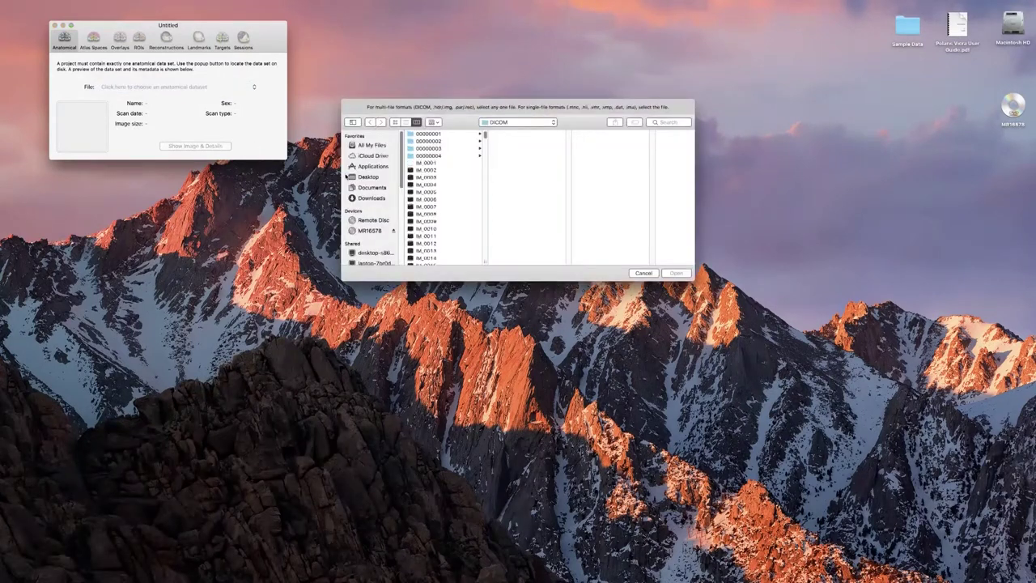
pyautogui.scroll(-20, 437, 177)
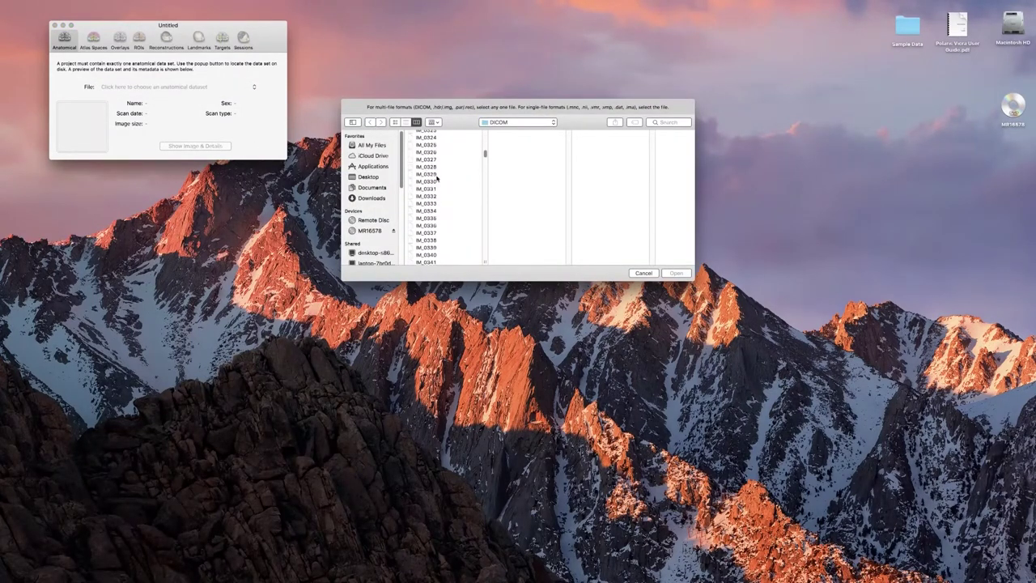
pyautogui.scroll(20, 437, 178)
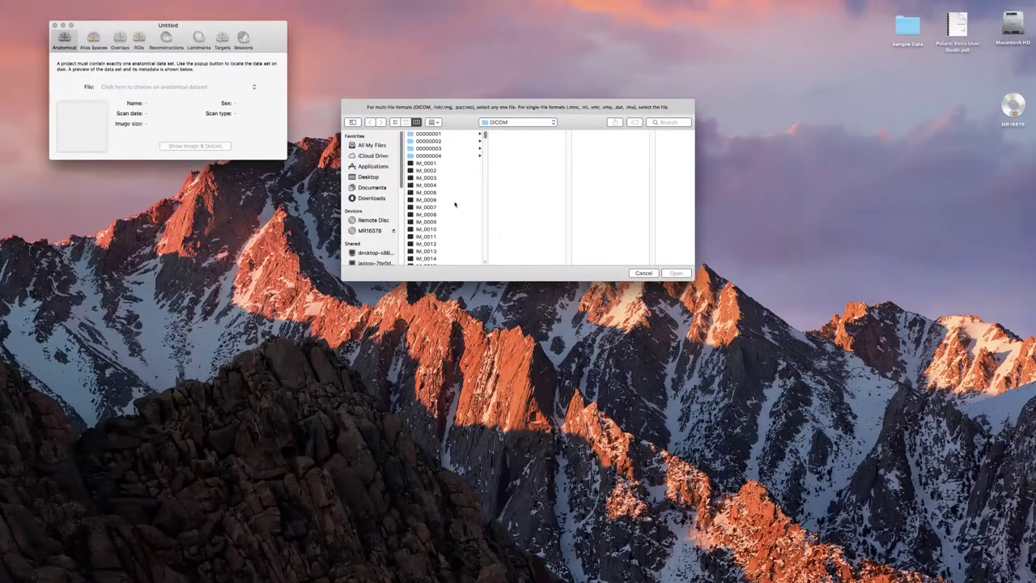
pyautogui.click(453, 155)
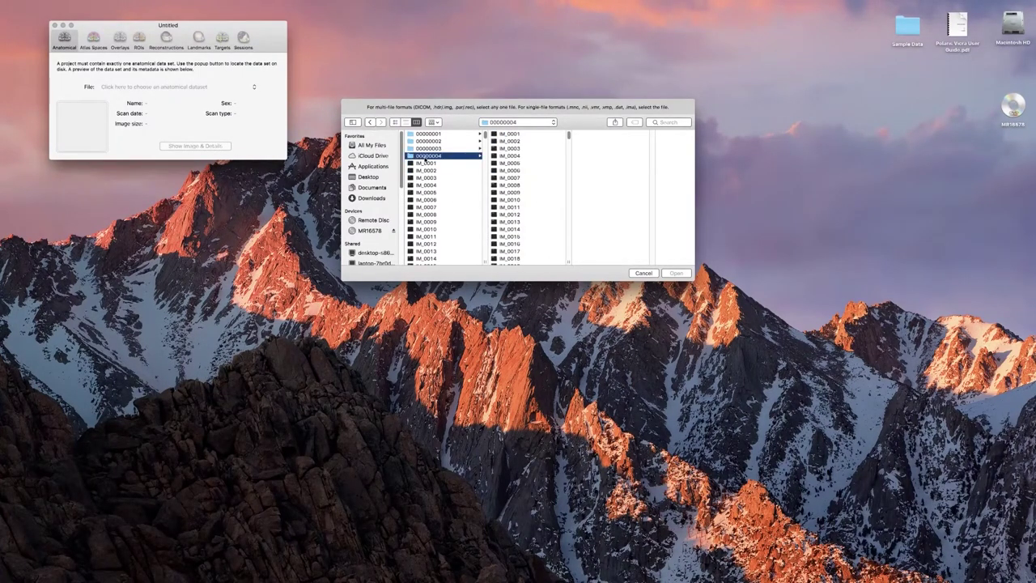
pyautogui.click(444, 133)
pyautogui.click(445, 140)
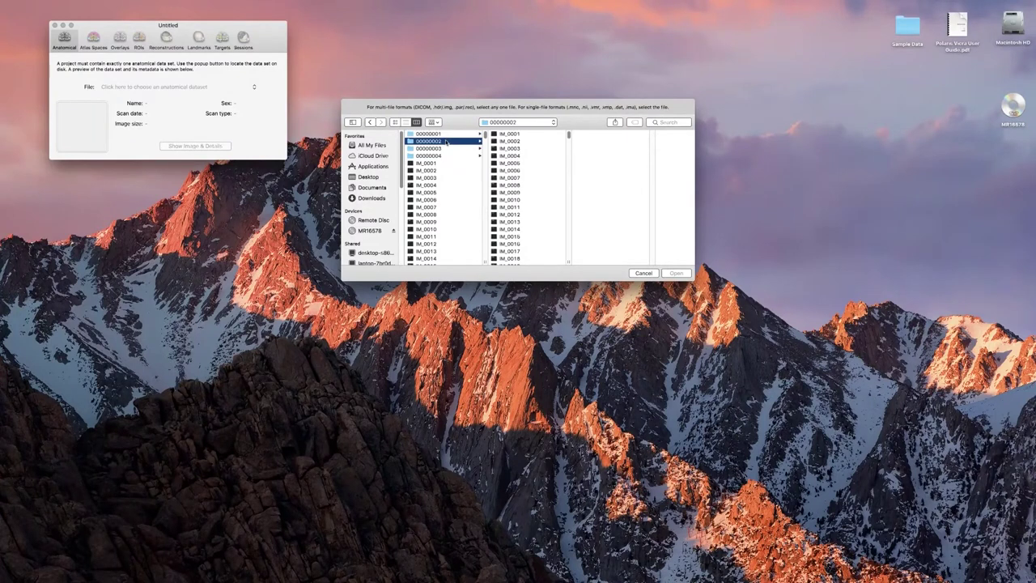
pyautogui.click(445, 135)
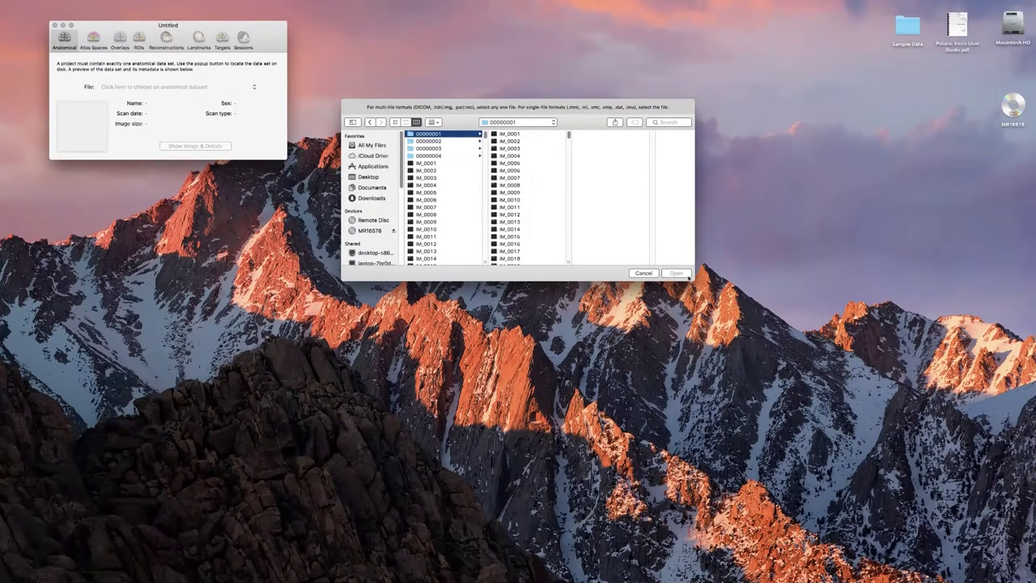
pyautogui.click(518, 135)
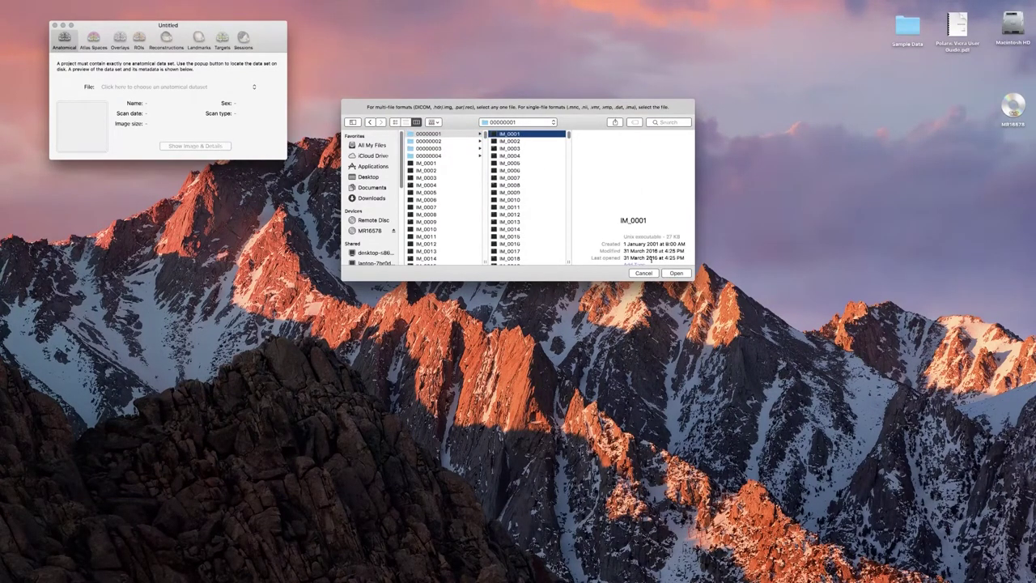
pyautogui.click(674, 273)
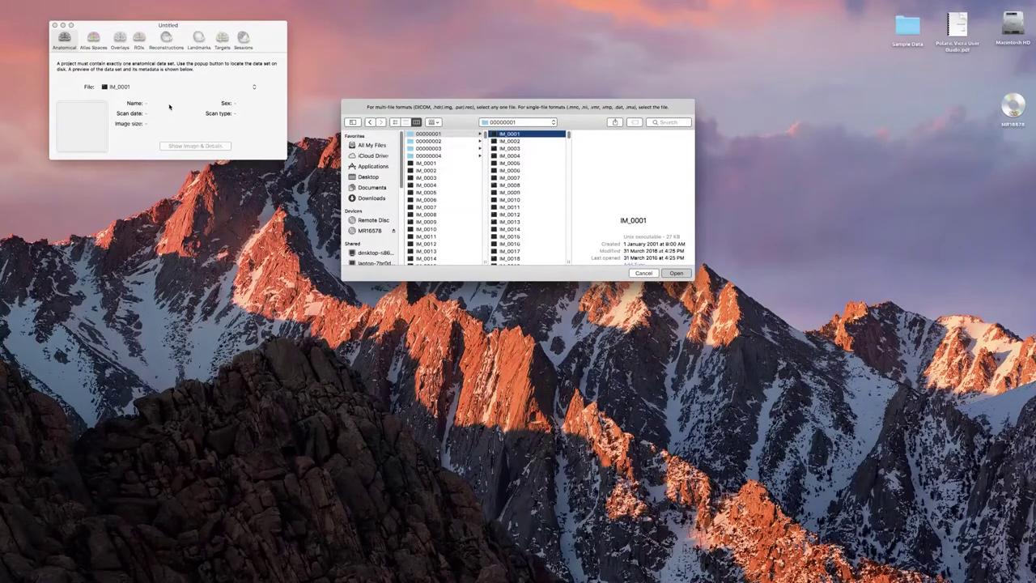
pyautogui.press('Return')
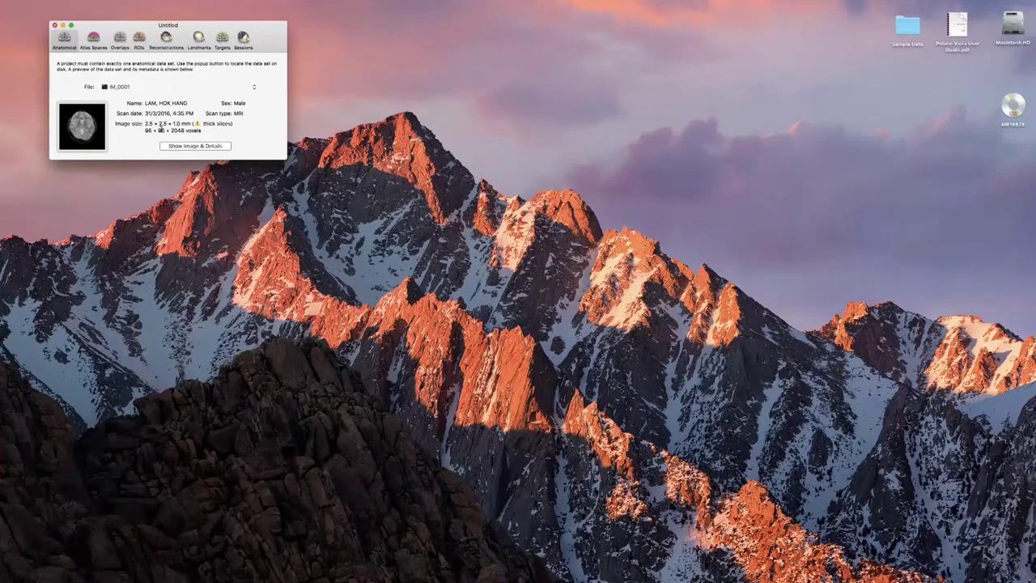
# - Open the newly loaded scan's image and details, and examine a range of its transverse slices
pyautogui.click(202, 146)
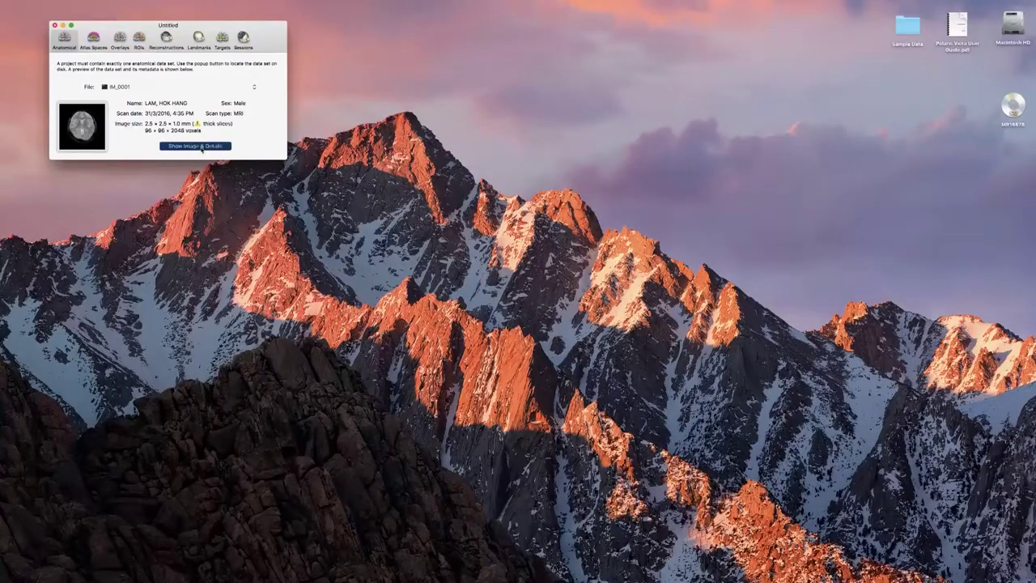
pyautogui.scroll(2, 813, 180)
pyautogui.scroll(-5, 856, 167)
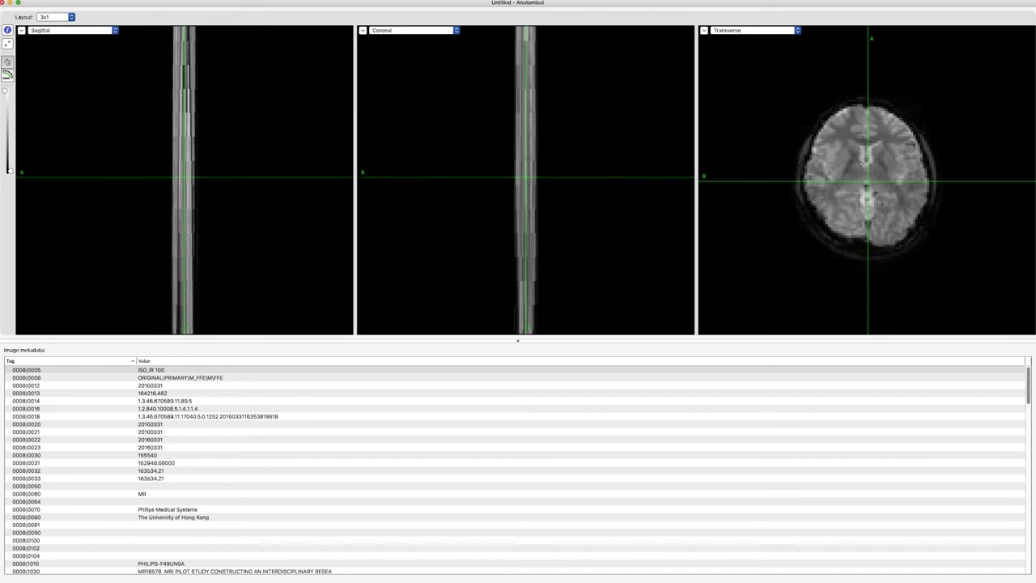
pyautogui.scroll(-6, 857, 167)
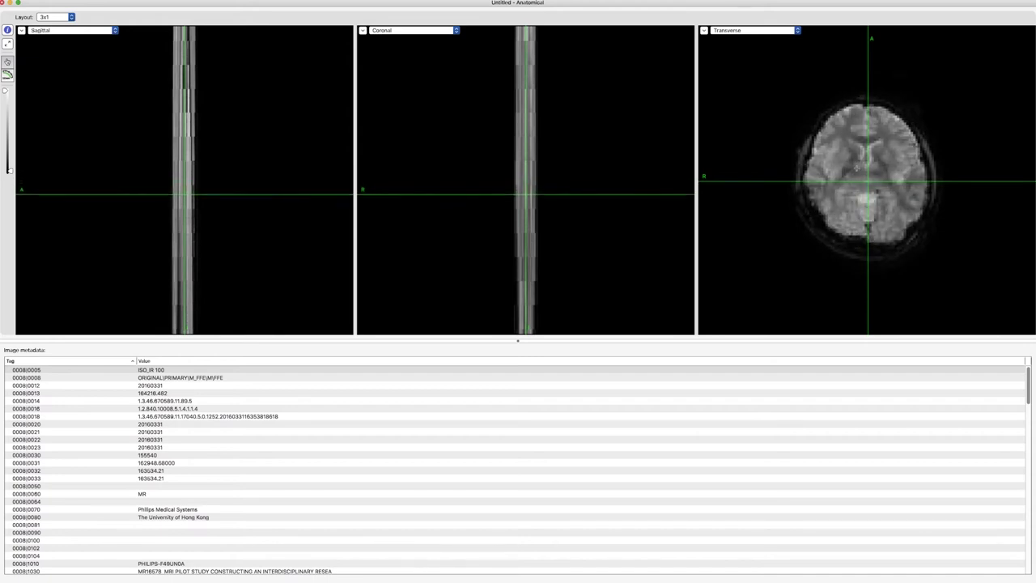
pyautogui.scroll(-3, 839, 177)
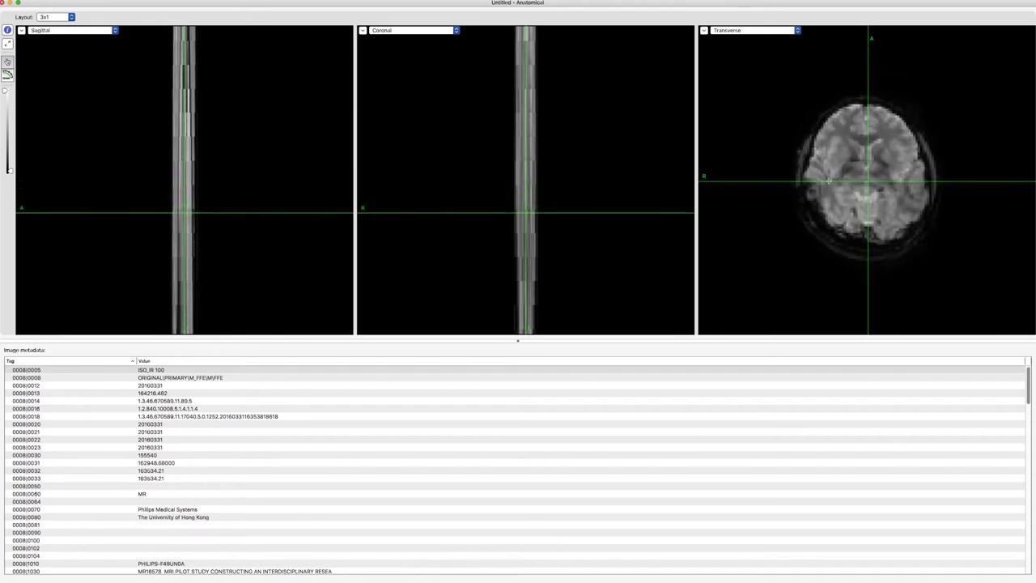
# - Zoom the slice views out fully, examine the lower transverse slices, and place the cursor on the midline in the rear half of the brain
pyautogui.moveTo(41, 48)
pyautogui.moveTo(81, 44); pyautogui.dragTo(46, 45)
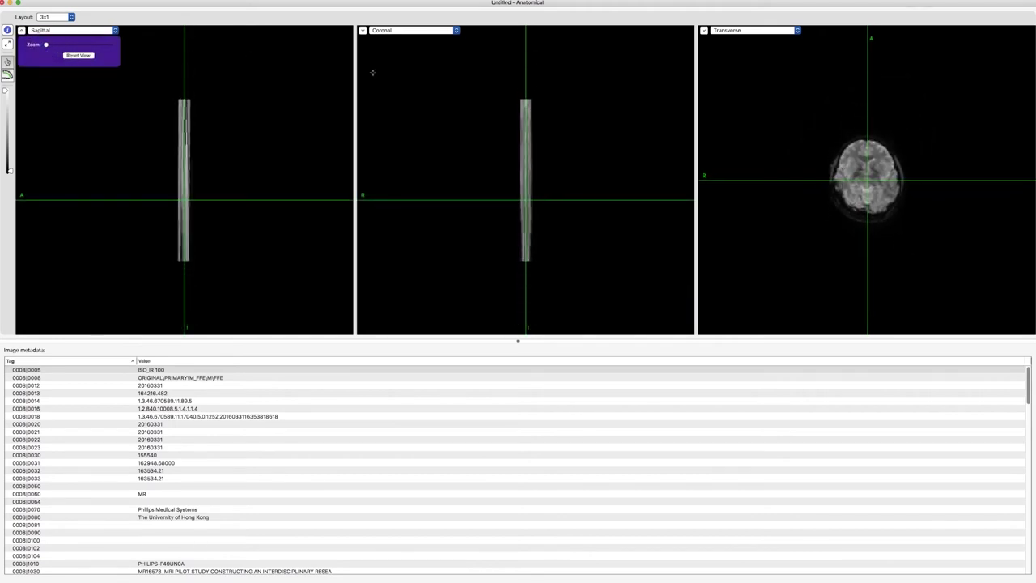
pyautogui.scroll(-2, 830, 179)
pyautogui.scroll(-5, 830, 179)
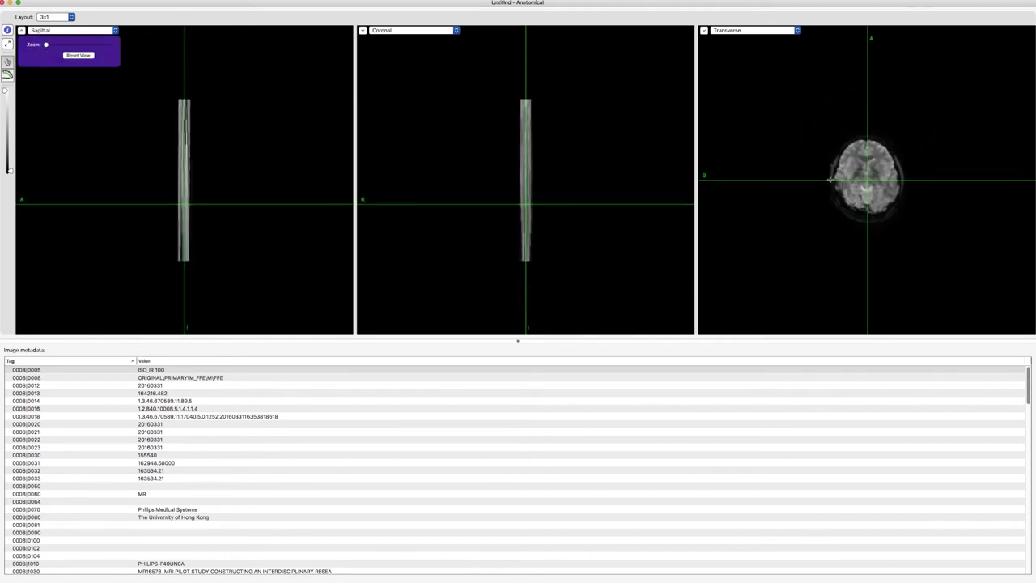
pyautogui.scroll(-5, 830, 176)
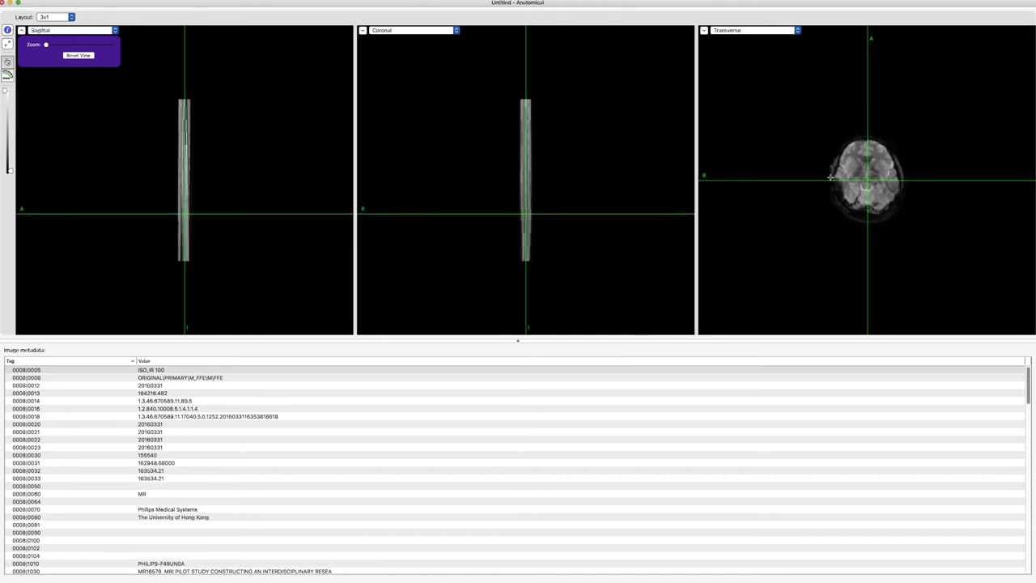
pyautogui.scroll(-5, 830, 177)
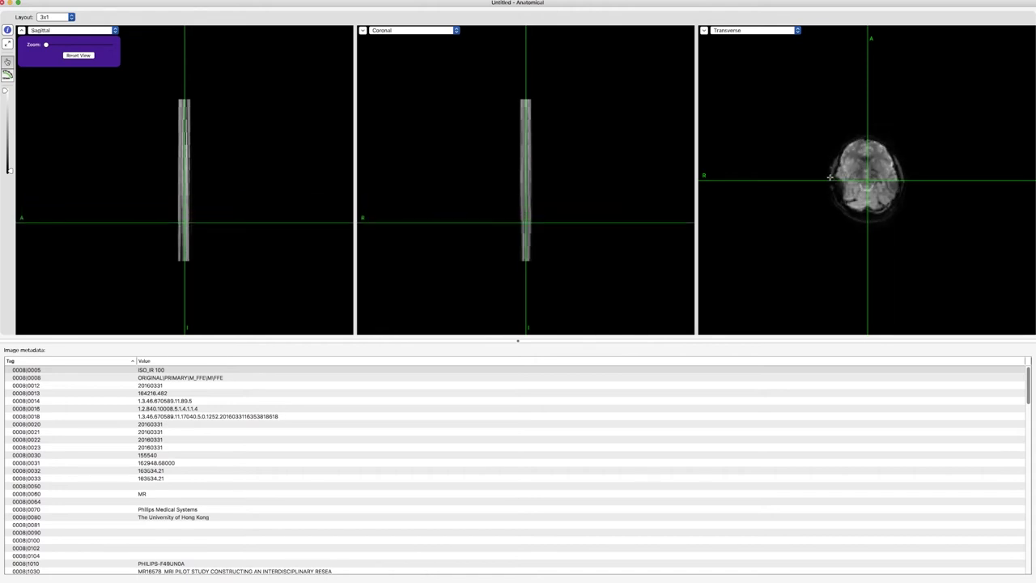
pyautogui.scroll(3, 832, 174)
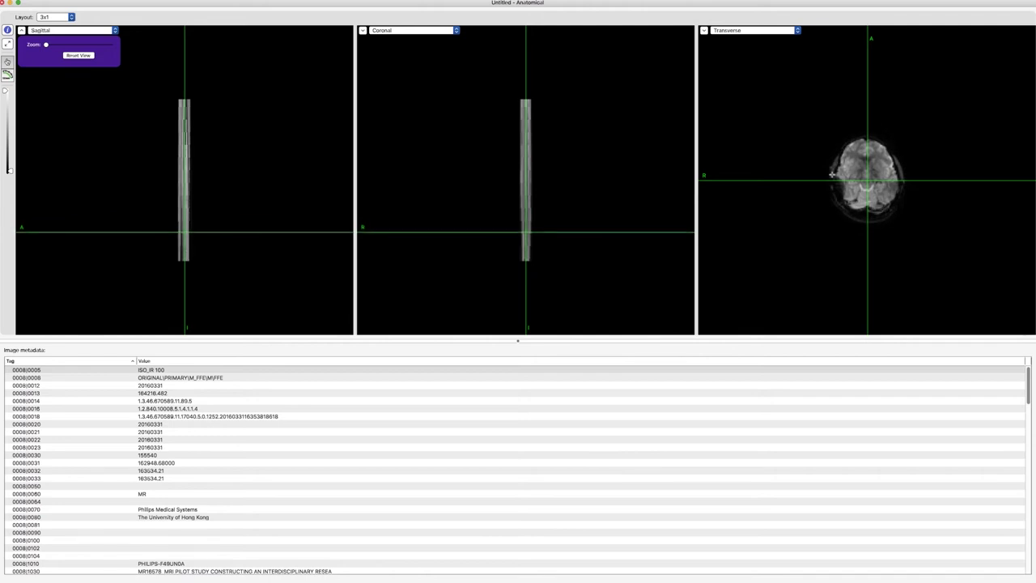
pyautogui.scroll(1, 804, 168)
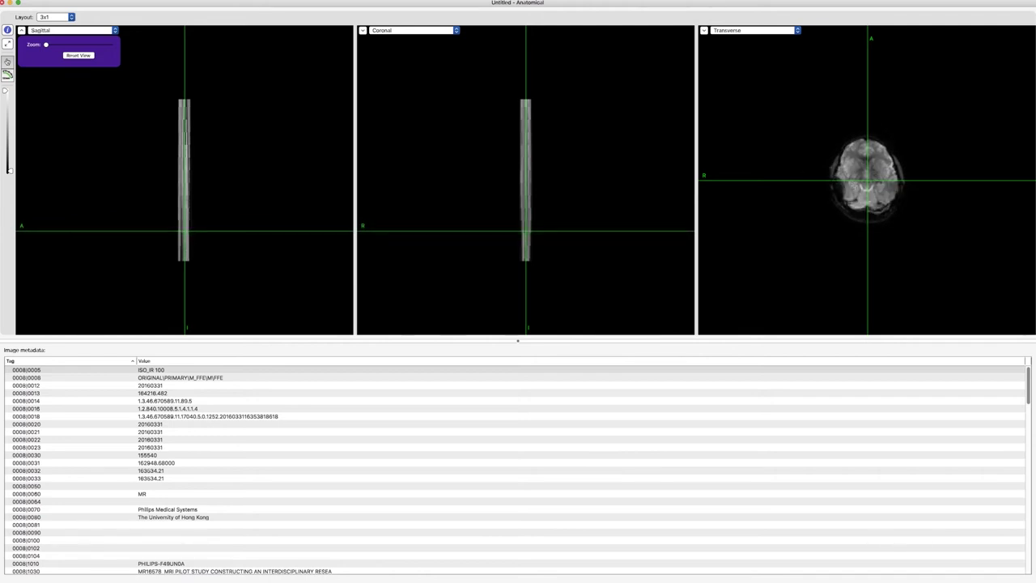
pyautogui.click(867, 191)
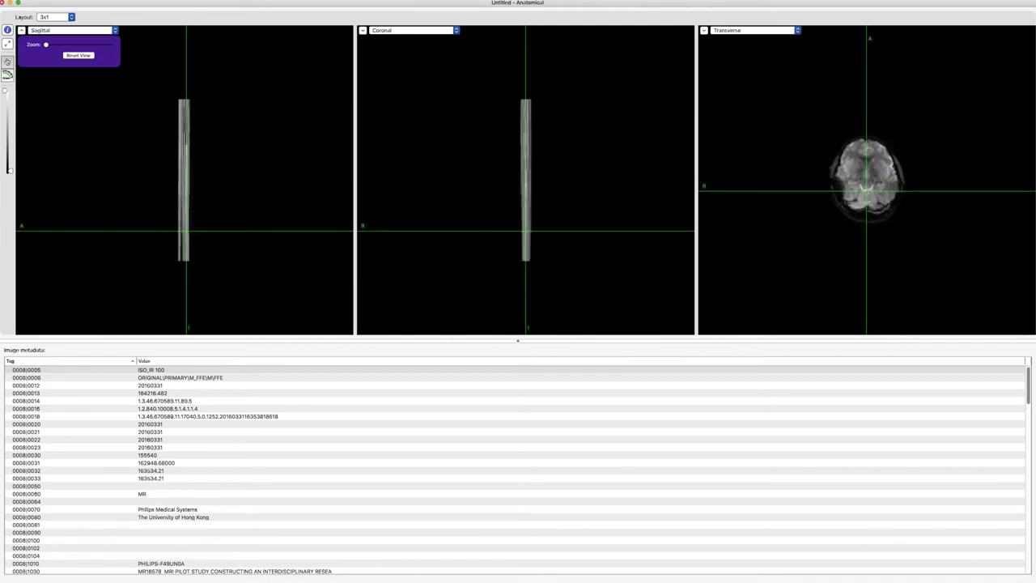
# - Enlarge the slice views, examine neighbouring transverse slices, and move the cursor along the brain's midline from front to back
pyautogui.click(704, 30)
pyautogui.moveTo(728, 46); pyautogui.dragTo(772, 63)
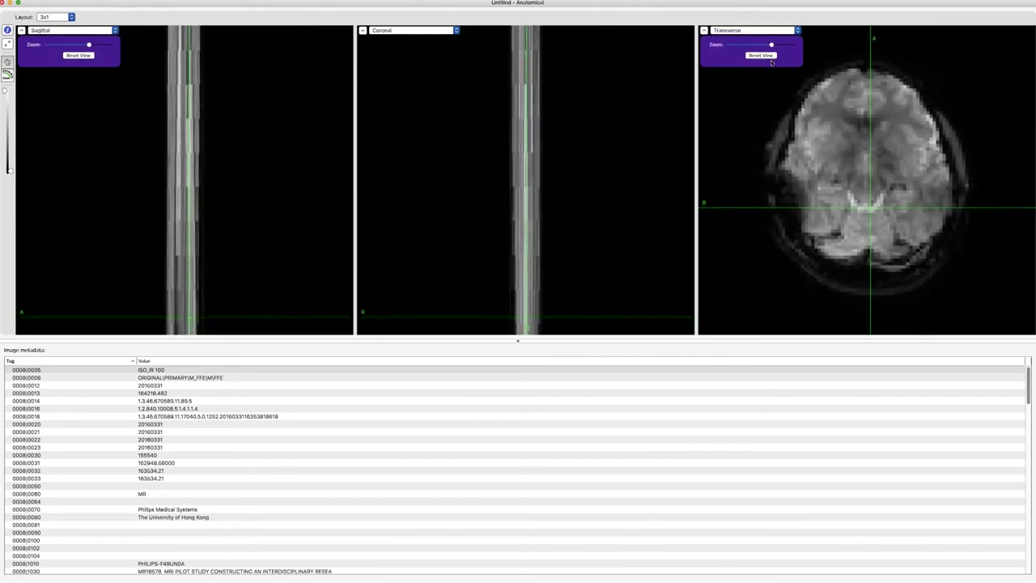
pyautogui.scroll(3, 845, 170)
pyautogui.scroll(-5, 845, 170)
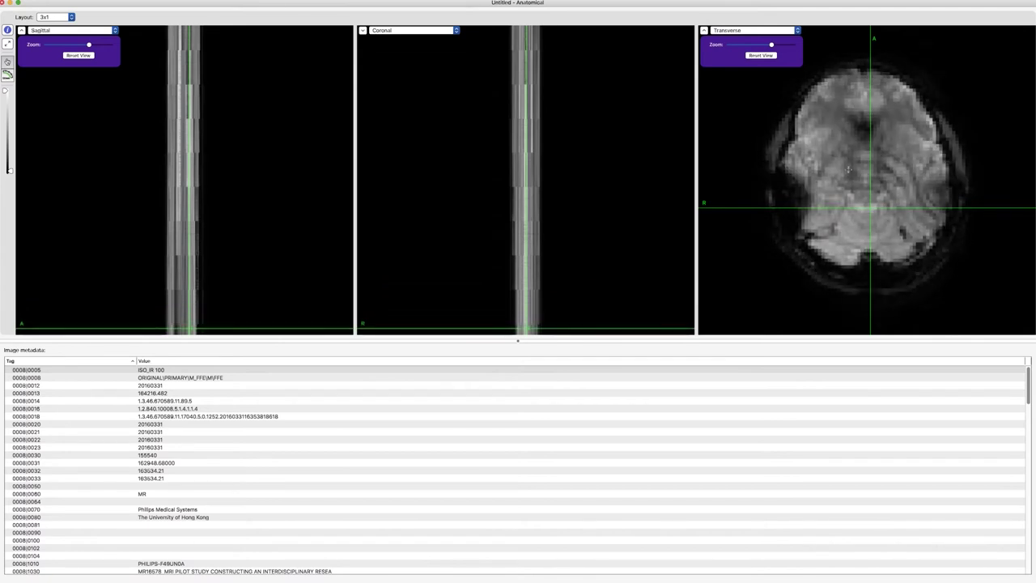
pyautogui.scroll(7, 849, 169)
pyautogui.scroll(2, 848, 167)
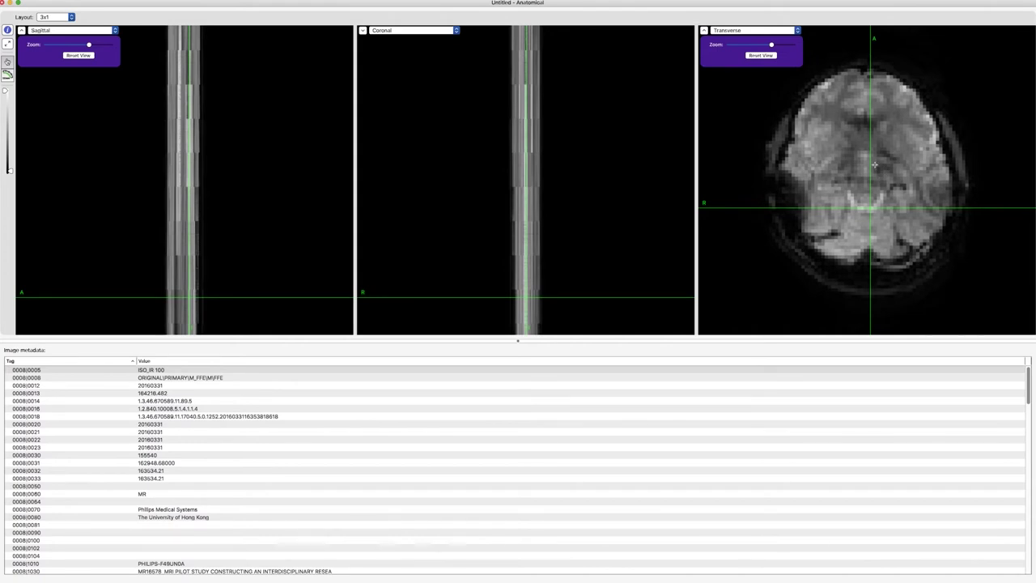
pyautogui.scroll(5, 856, 153)
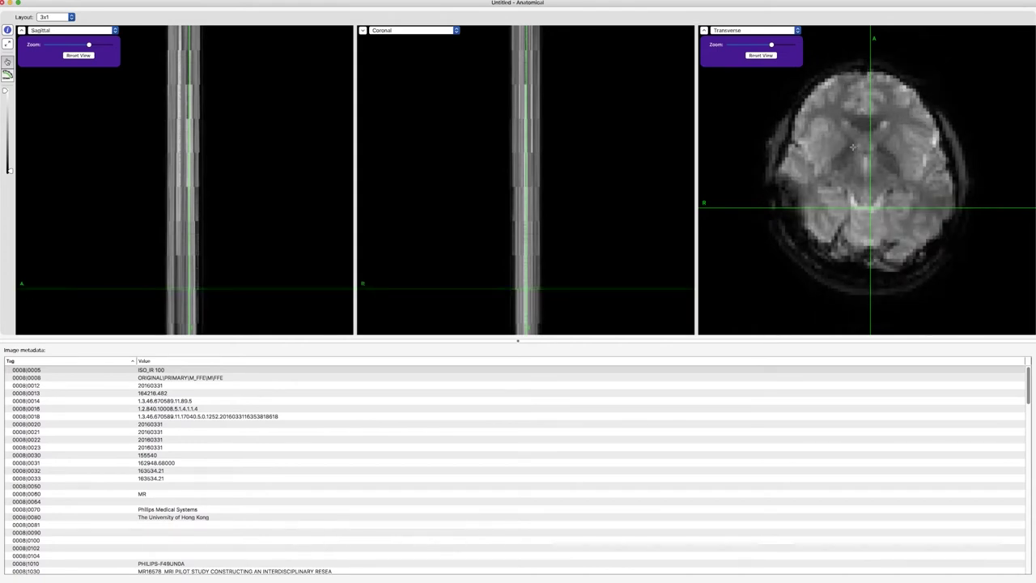
pyautogui.scroll(2, 854, 149)
pyautogui.click(863, 132)
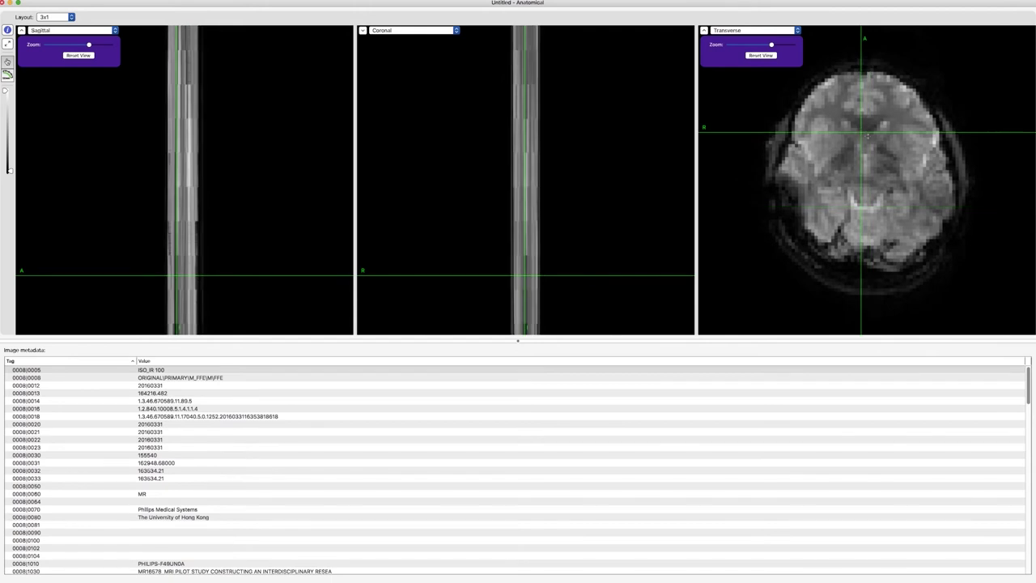
pyautogui.moveTo(864, 131); pyautogui.dragTo(871, 209)
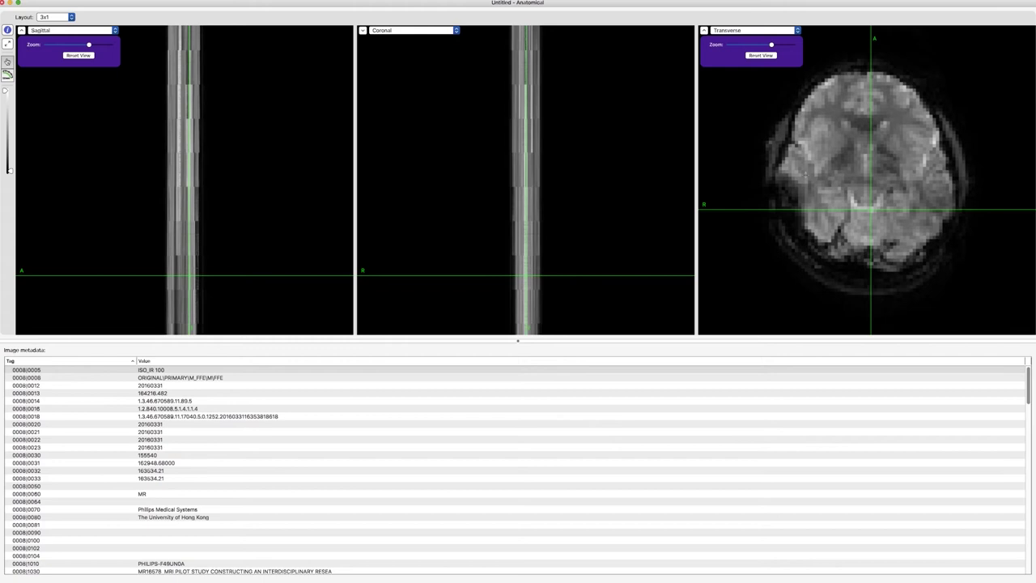
# - Adjust the cursor slightly on the brain's midline in the transverse view, close the image view, and check the scan's image size details
pyautogui.click(871, 206)
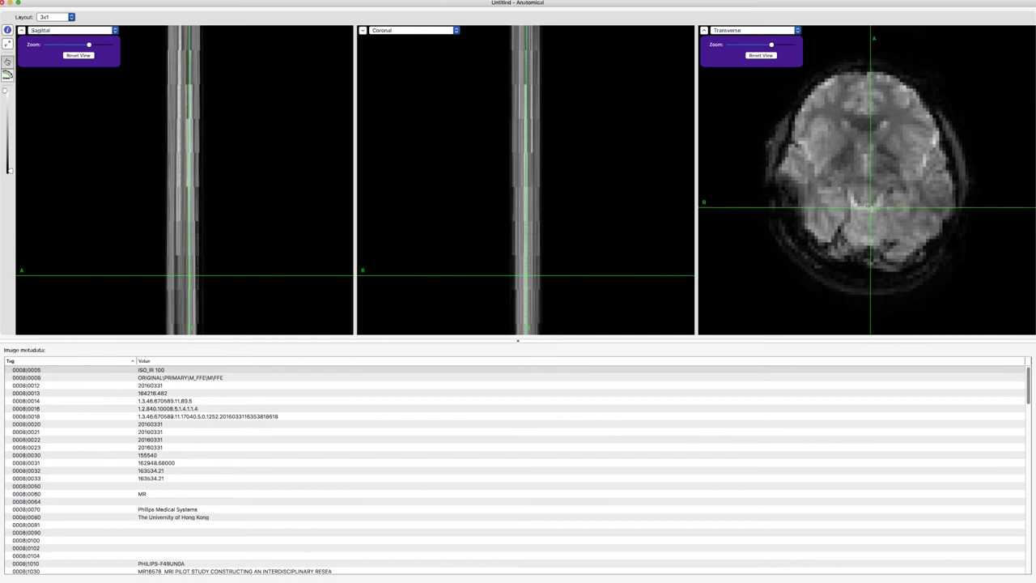
pyautogui.click(869, 207)
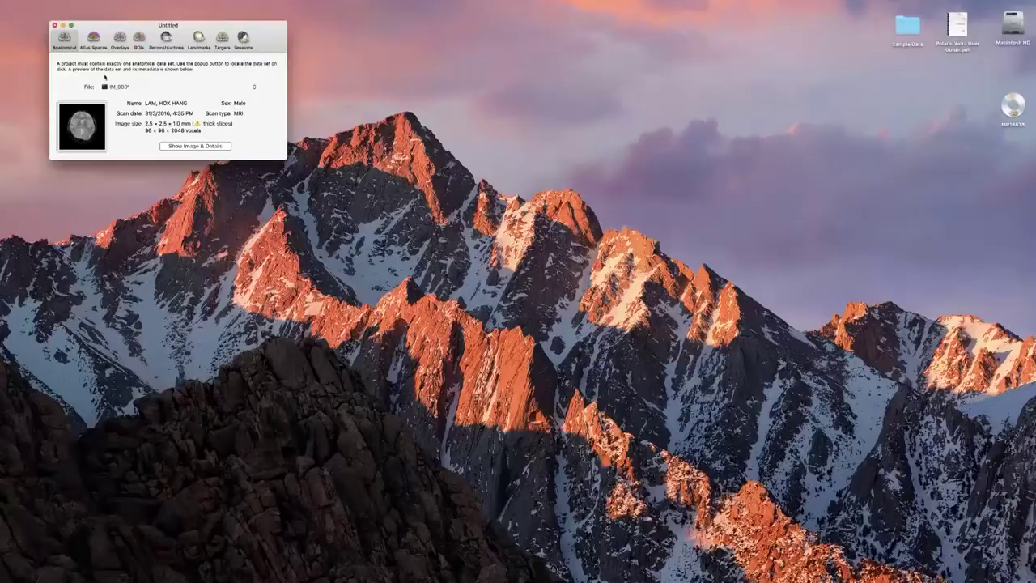
pyautogui.moveTo(181, 125); pyautogui.dragTo(280, 125)
pyautogui.click(147, 125)
pyautogui.doubleClick(147, 124)
pyautogui.doubleClick(166, 124)
pyautogui.moveTo(145, 123); pyautogui.dragTo(188, 124)
# - Close the current project and replace it with a new empty project
pyautogui.click(54, 25)
pyautogui.click(140, 95)
pyautogui.click(532, 200)
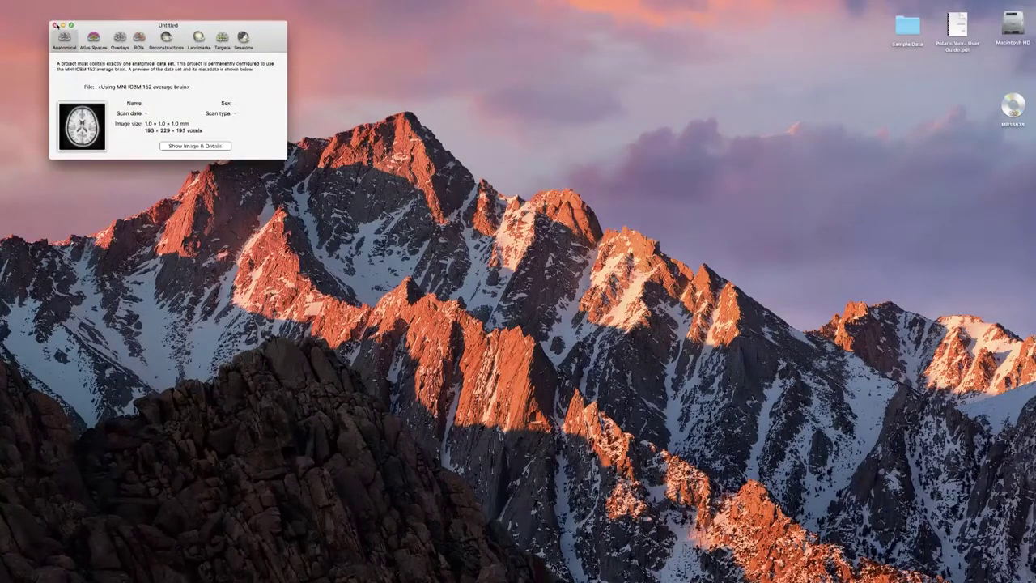
pyautogui.click(54, 25)
pyautogui.click(509, 185)
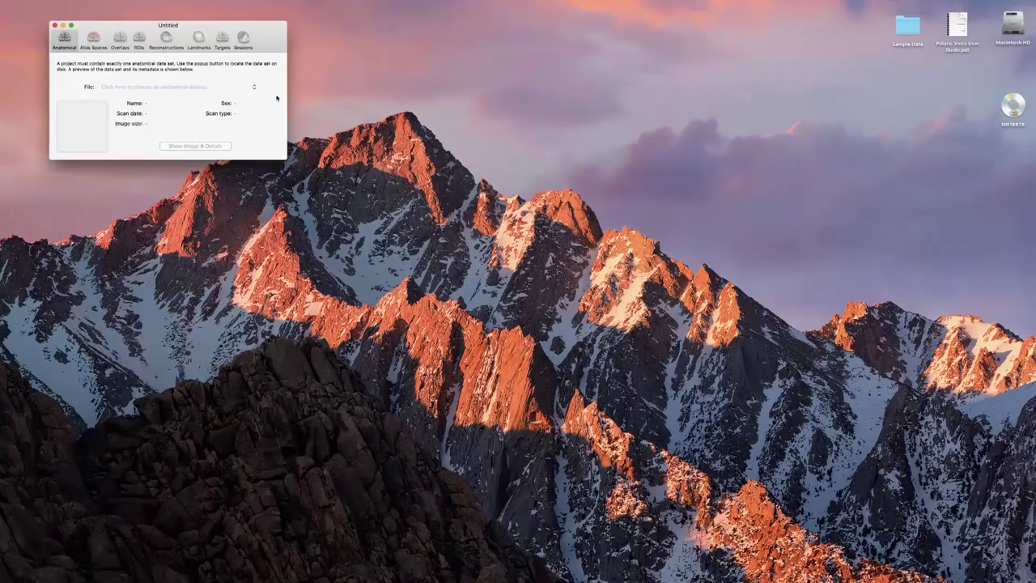
# - Search for "sample" and load roch_mri_corrected.mnc from the Sample Data folder as the project's anatomical data set
pyautogui.click(197, 88)
pyautogui.click(196, 87)
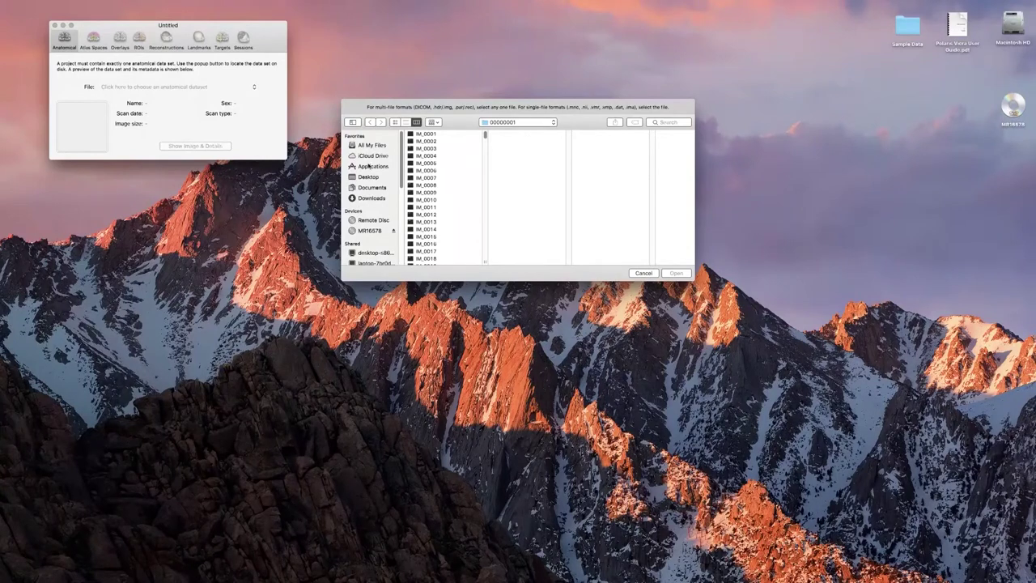
pyautogui.click(663, 123)
pyautogui.write('sample')
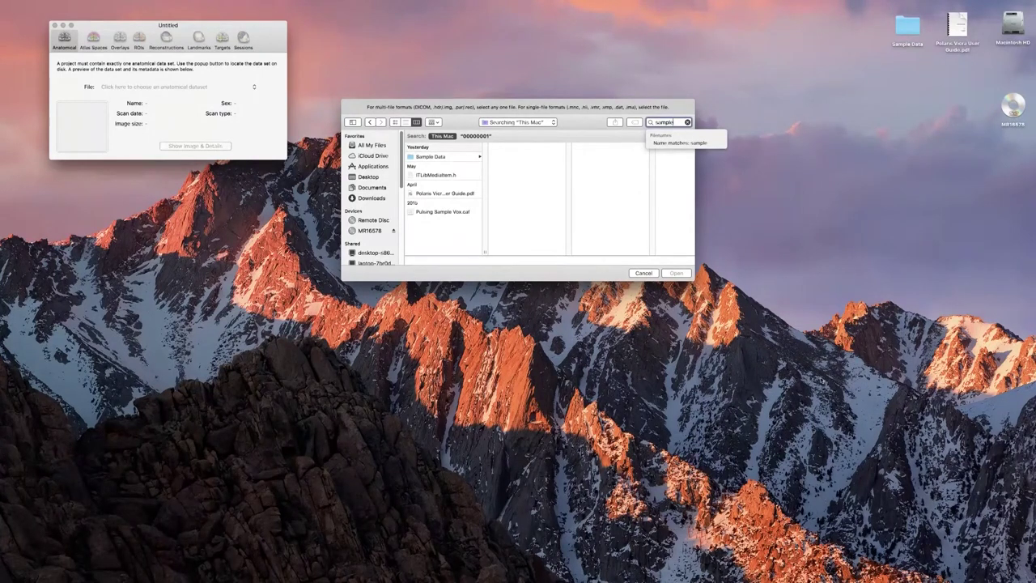
pyautogui.click(436, 158)
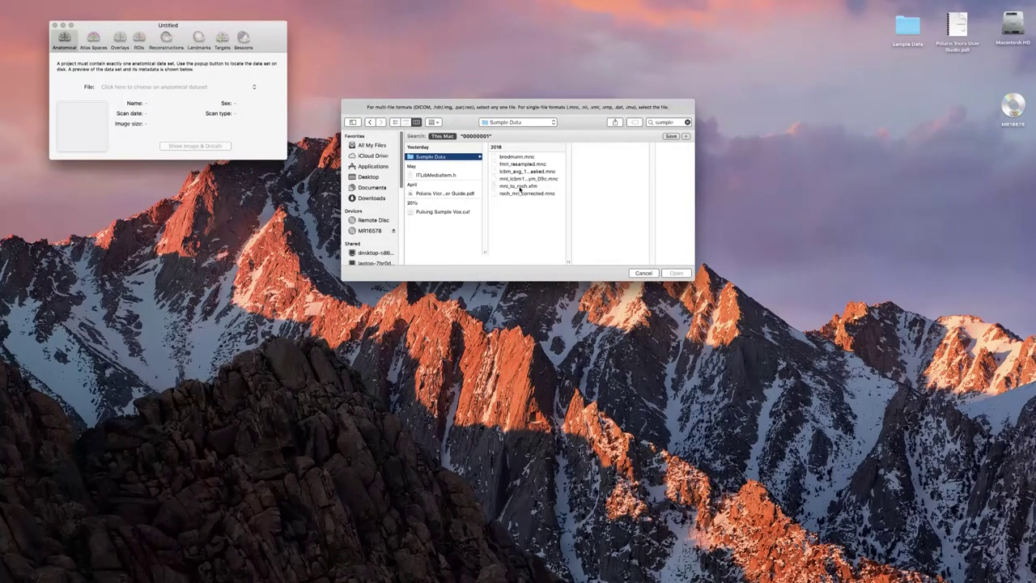
pyautogui.click(520, 187)
pyautogui.click(522, 193)
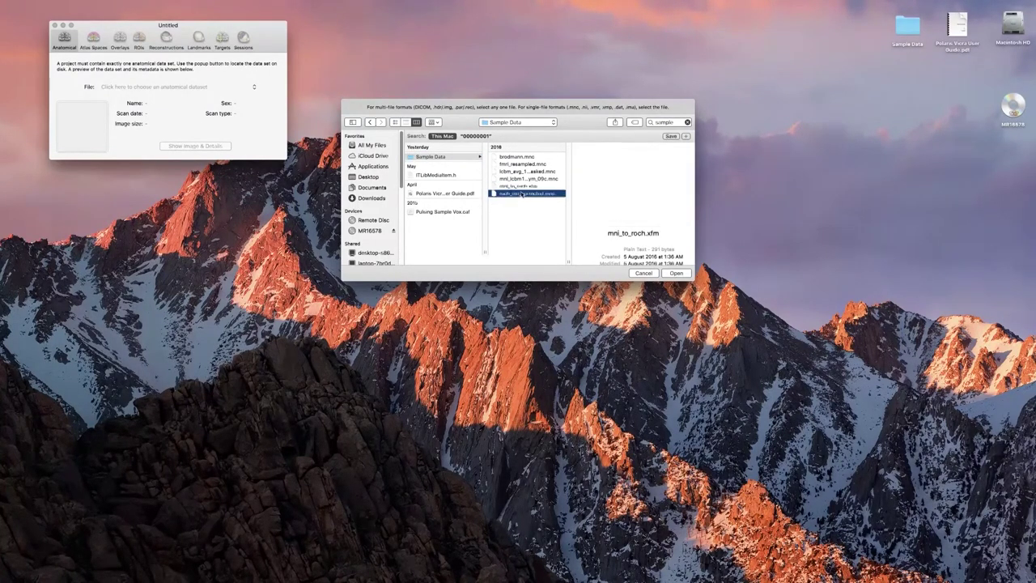
pyautogui.click(688, 274)
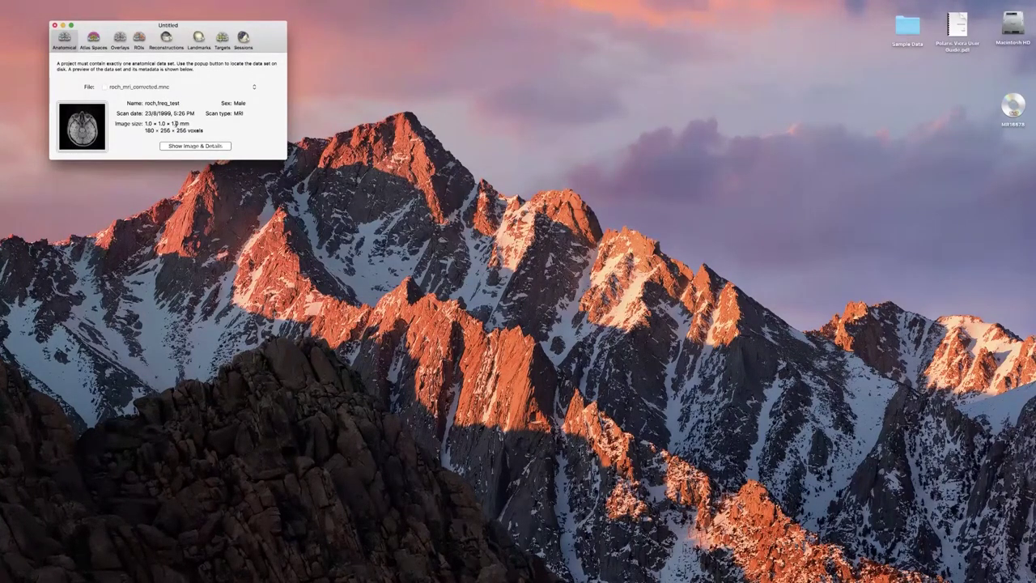
# - Open the new scan's image and details, move the cursor to the brain's midline to examine its slices, and close the view
pyautogui.click(186, 146)
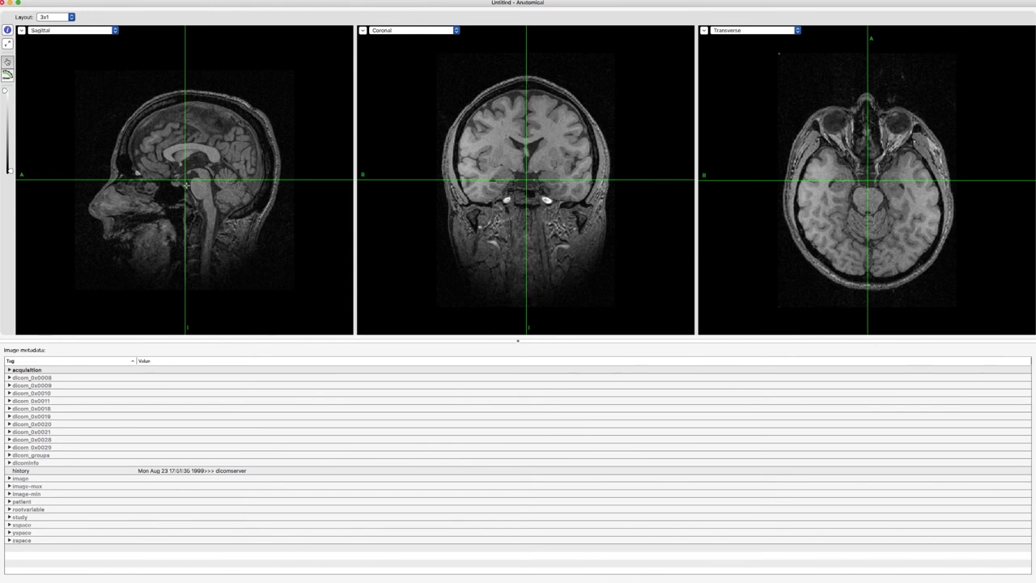
pyautogui.moveTo(453, 170); pyautogui.dragTo(513, 170)
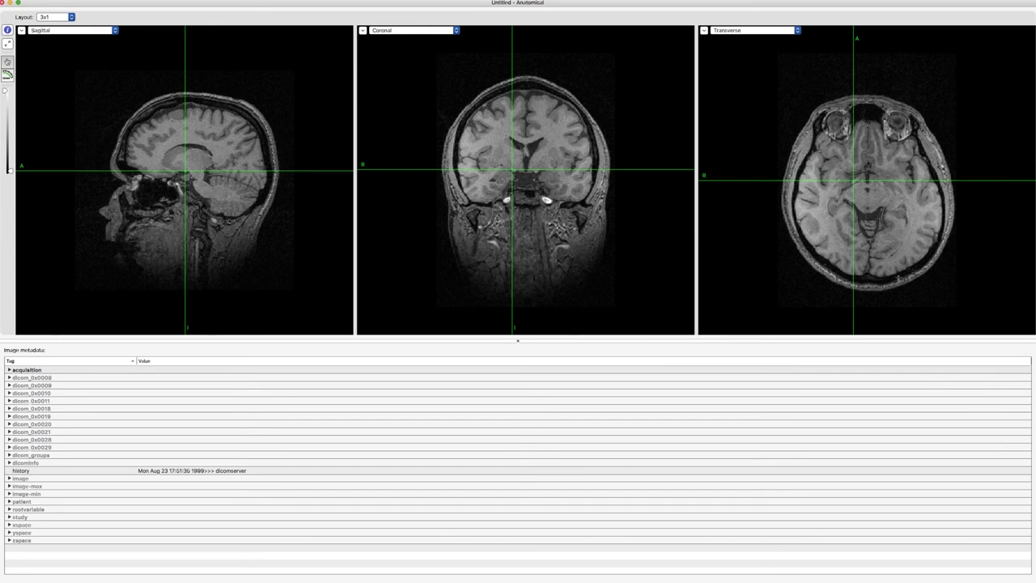
pyautogui.moveTo(853, 179); pyautogui.dragTo(871, 167)
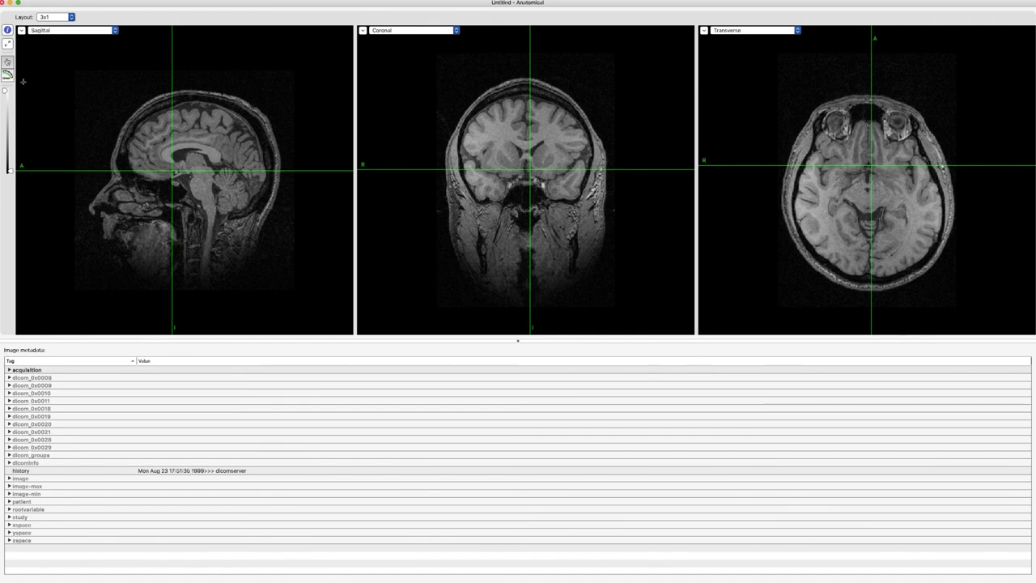
pyautogui.click(4, 4)
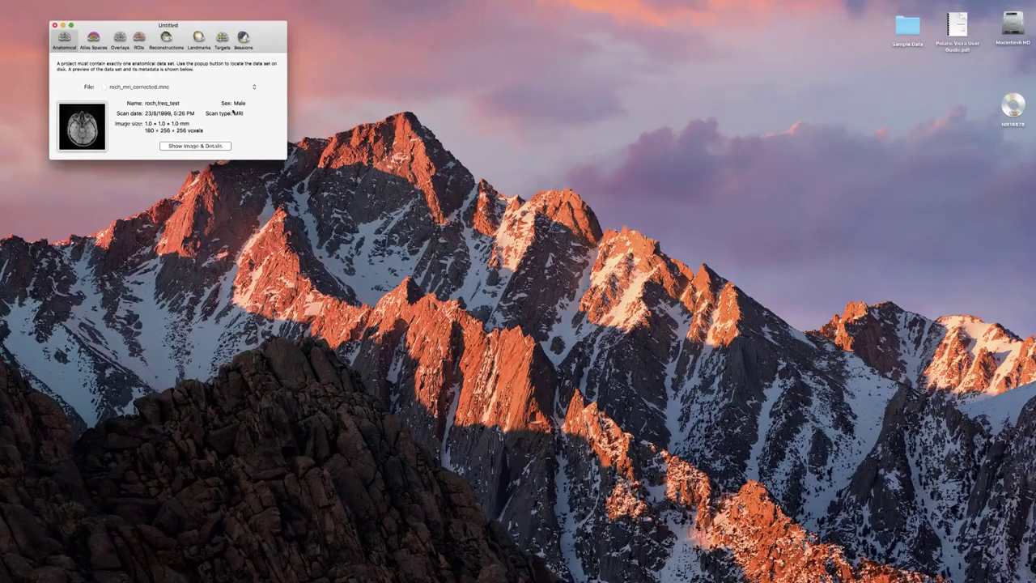
# - Open the Brainsight TMS user manual, skim its index pages, and return to the cover page
pyautogui.click(123, 2)
pyautogui.click(139, 26)
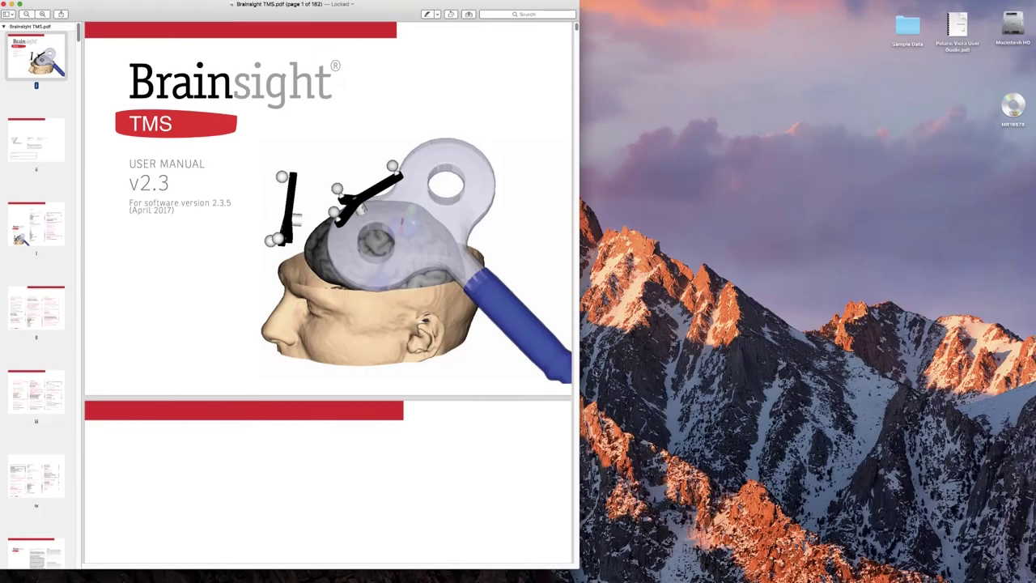
pyautogui.scroll(-15, 458, 363)
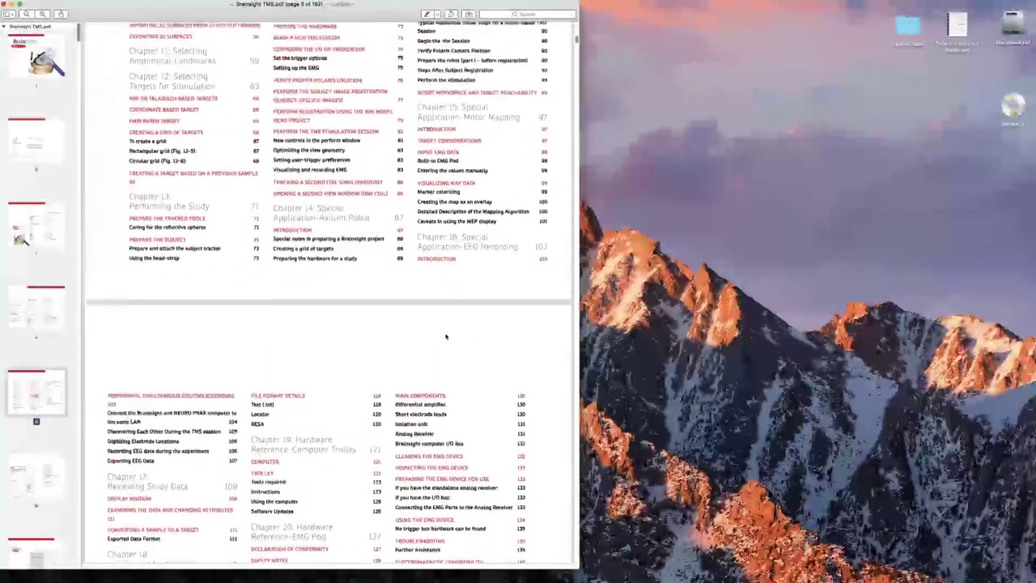
pyautogui.scroll(10, 445, 336)
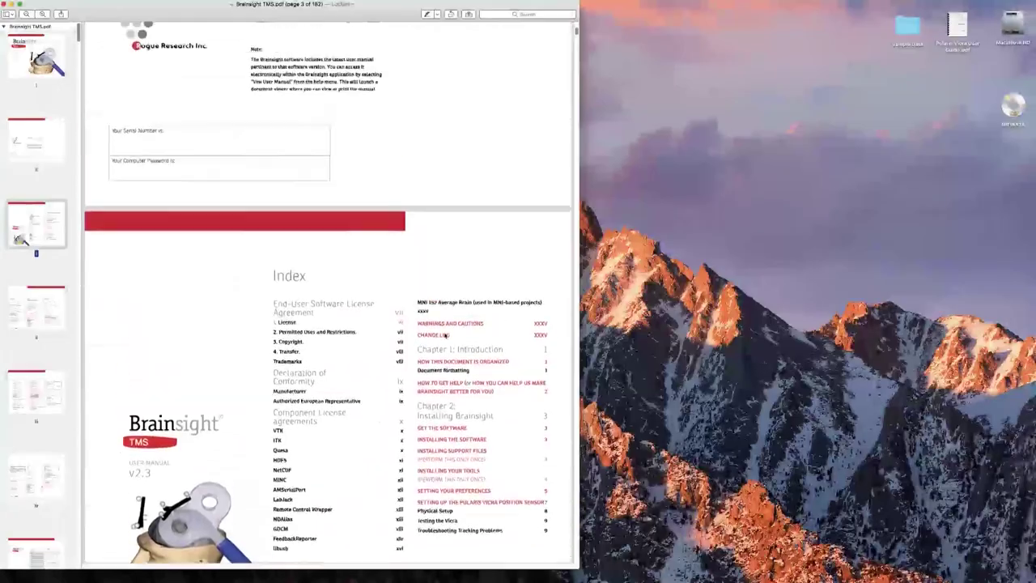
pyautogui.scroll(5, 444, 336)
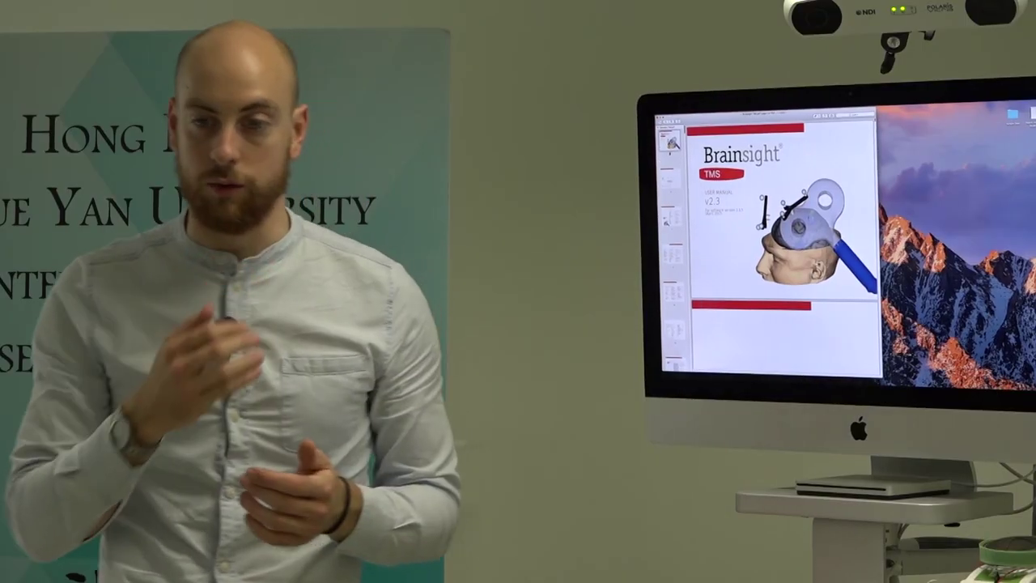